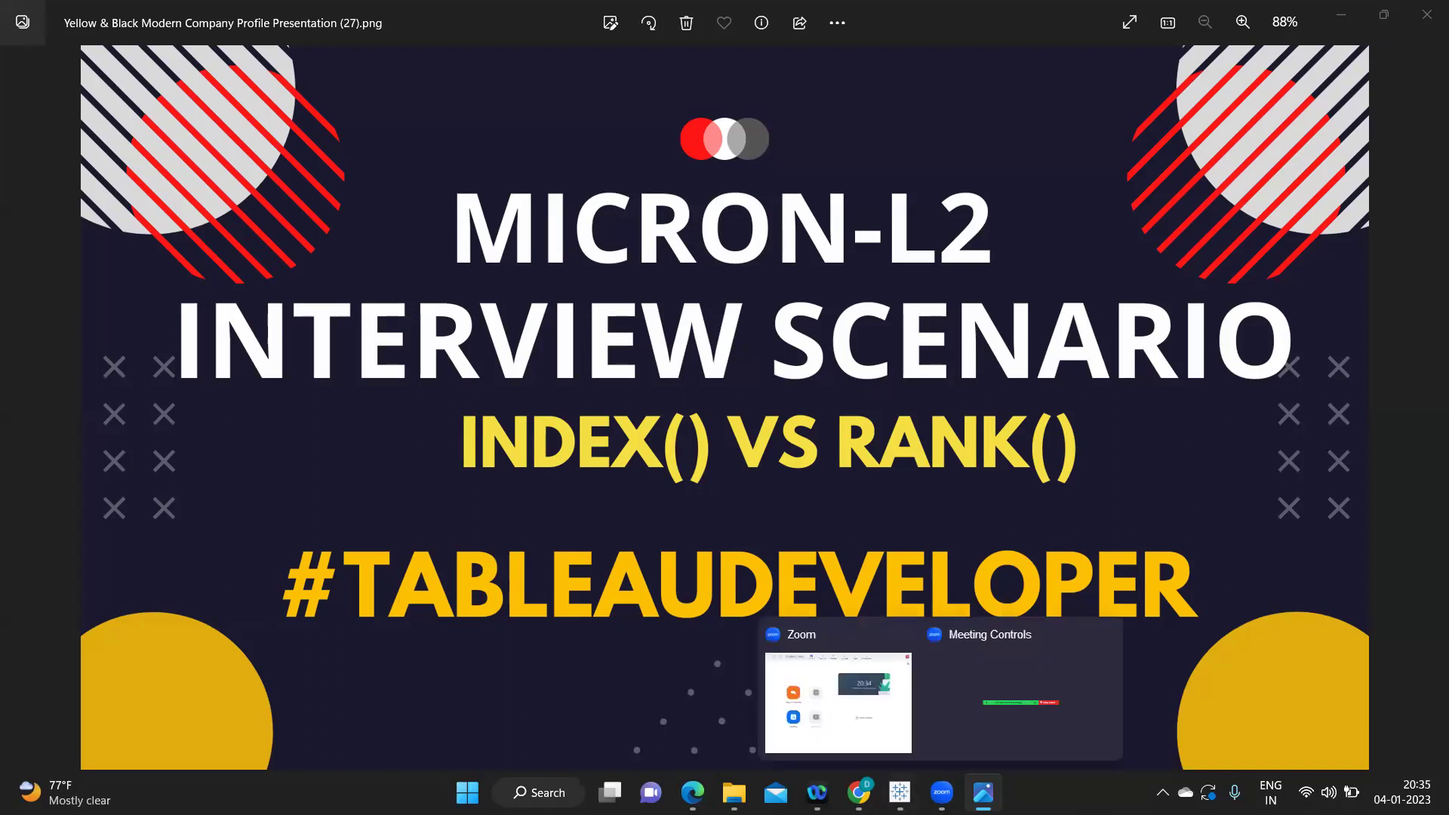
Bring the Tableau workbook forward and switch to the empty Sheet 7 worksheet
{"action": "mouse_move", "coordinate": [905, 786]}
{"action": "left_click", "coordinate": [912, 721]}
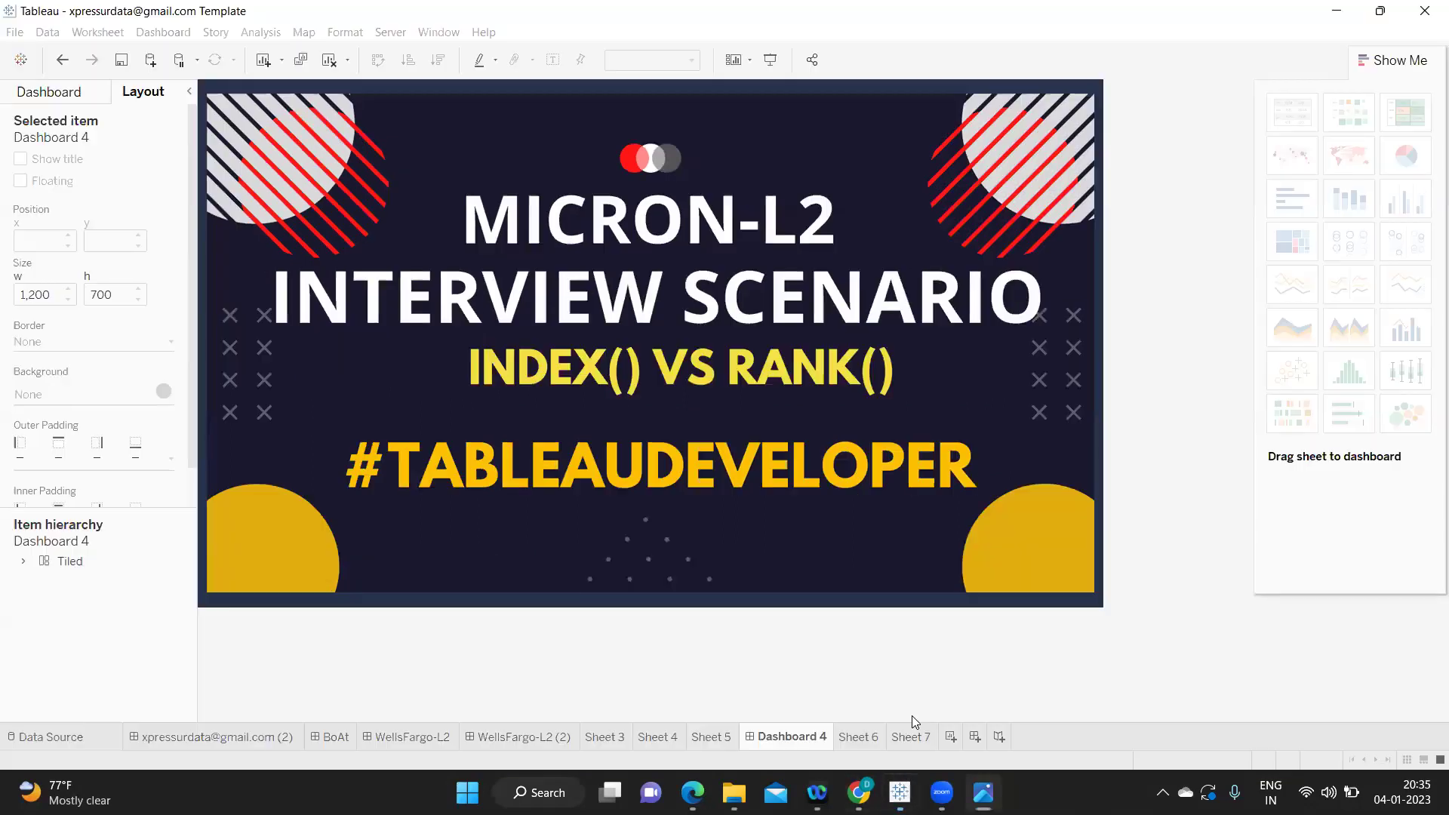
{"action": "left_click", "coordinate": [866, 736]}
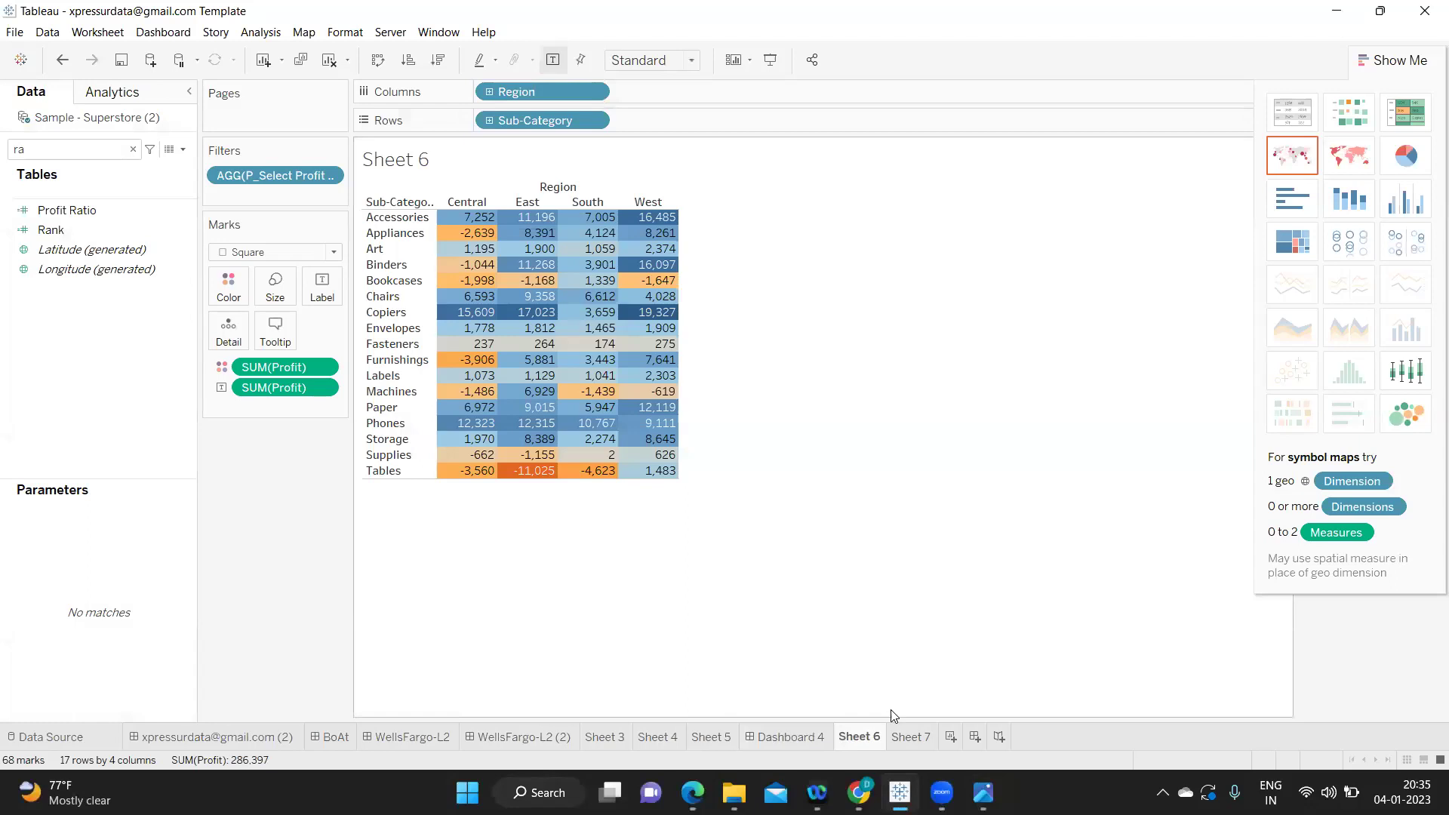
{"action": "left_click", "coordinate": [911, 737]}
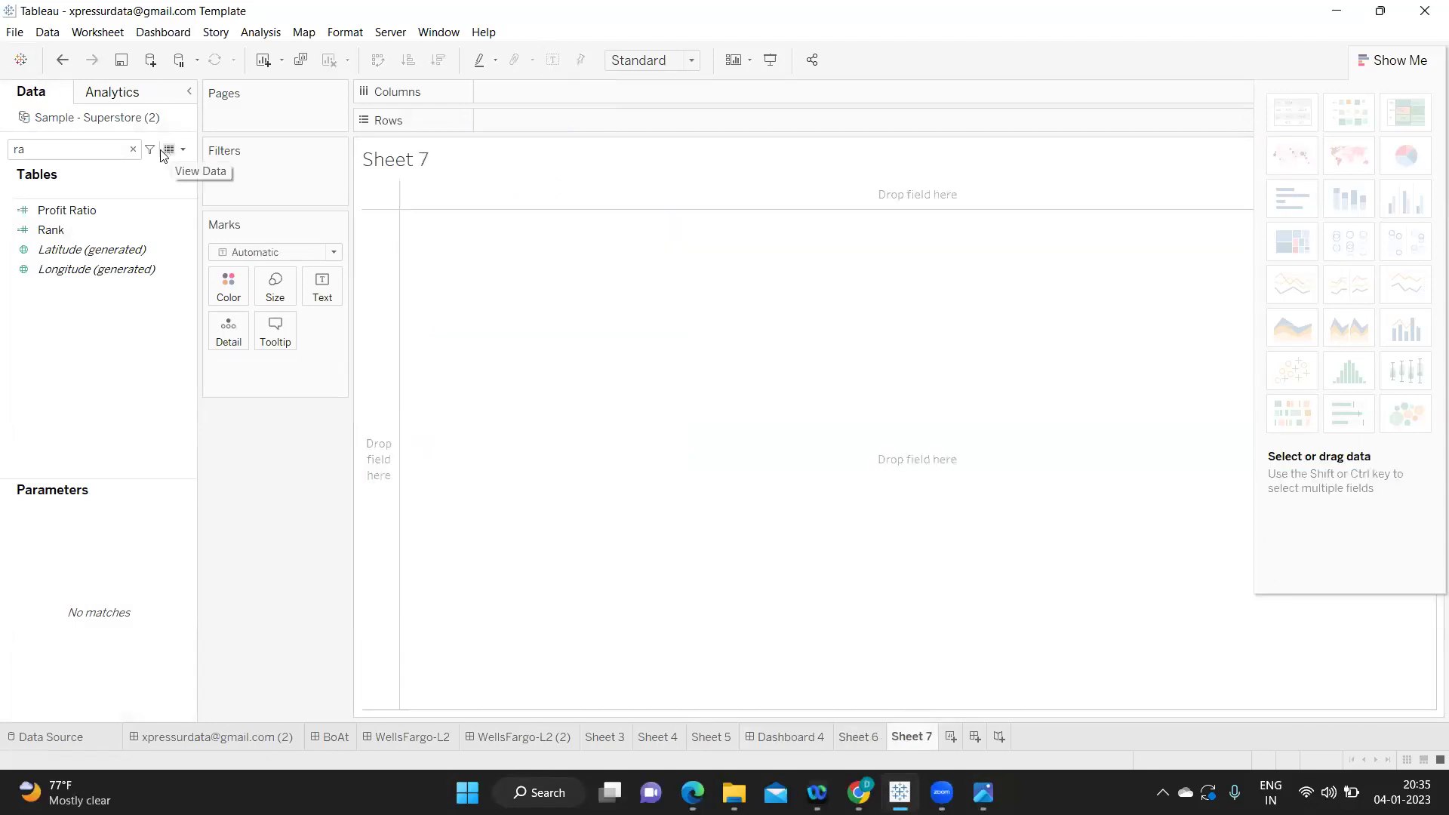
Put Sub-Category on Rows and show SUM(Sales) as text for each row
{"action": "left_click", "coordinate": [134, 150]}
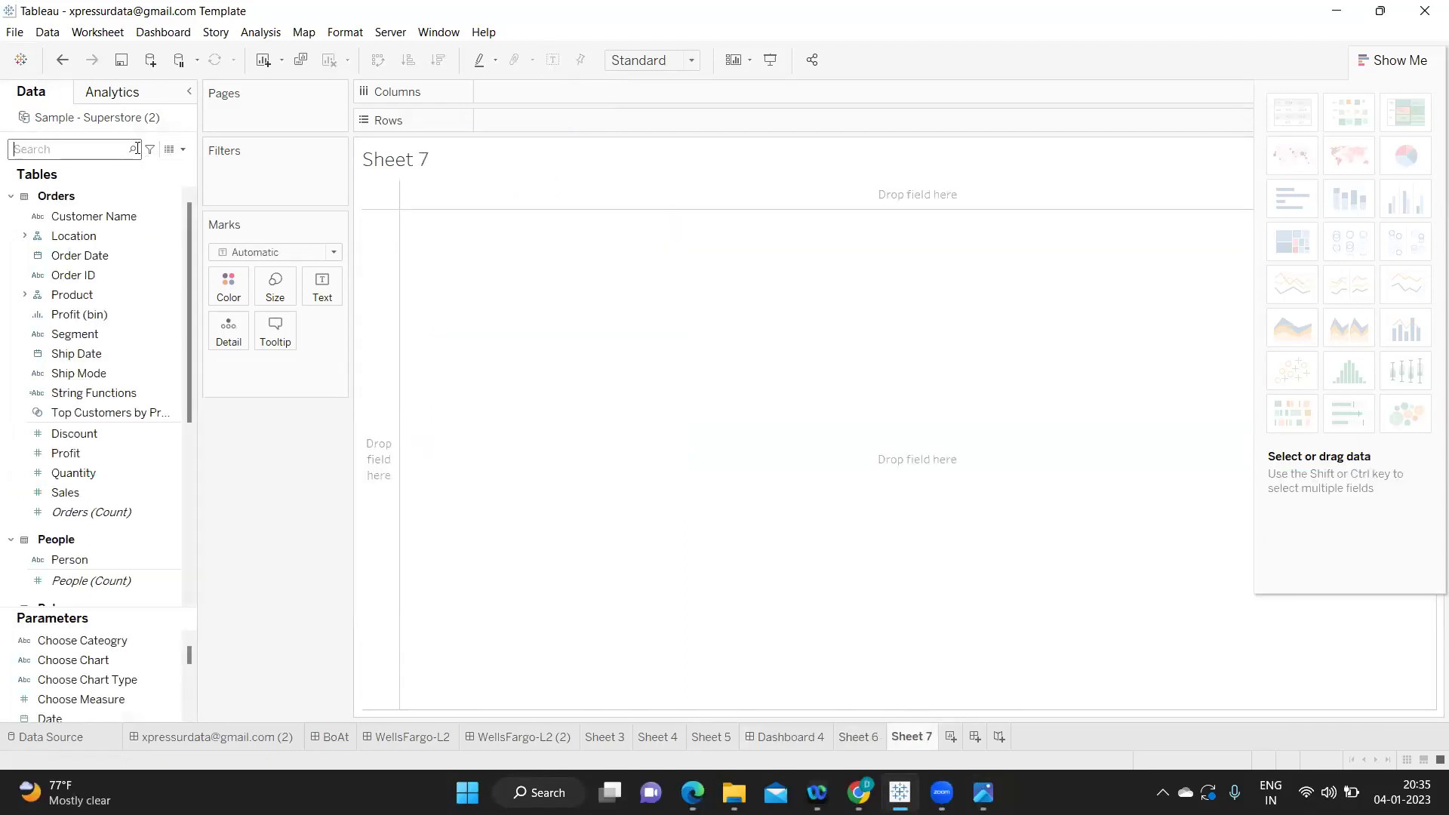
{"action": "type", "text": "SU"}
{"action": "left_click_drag", "start_coordinate": [93, 234], "coordinate": [587, 118]}
{"action": "left_click", "coordinate": [80, 151]}
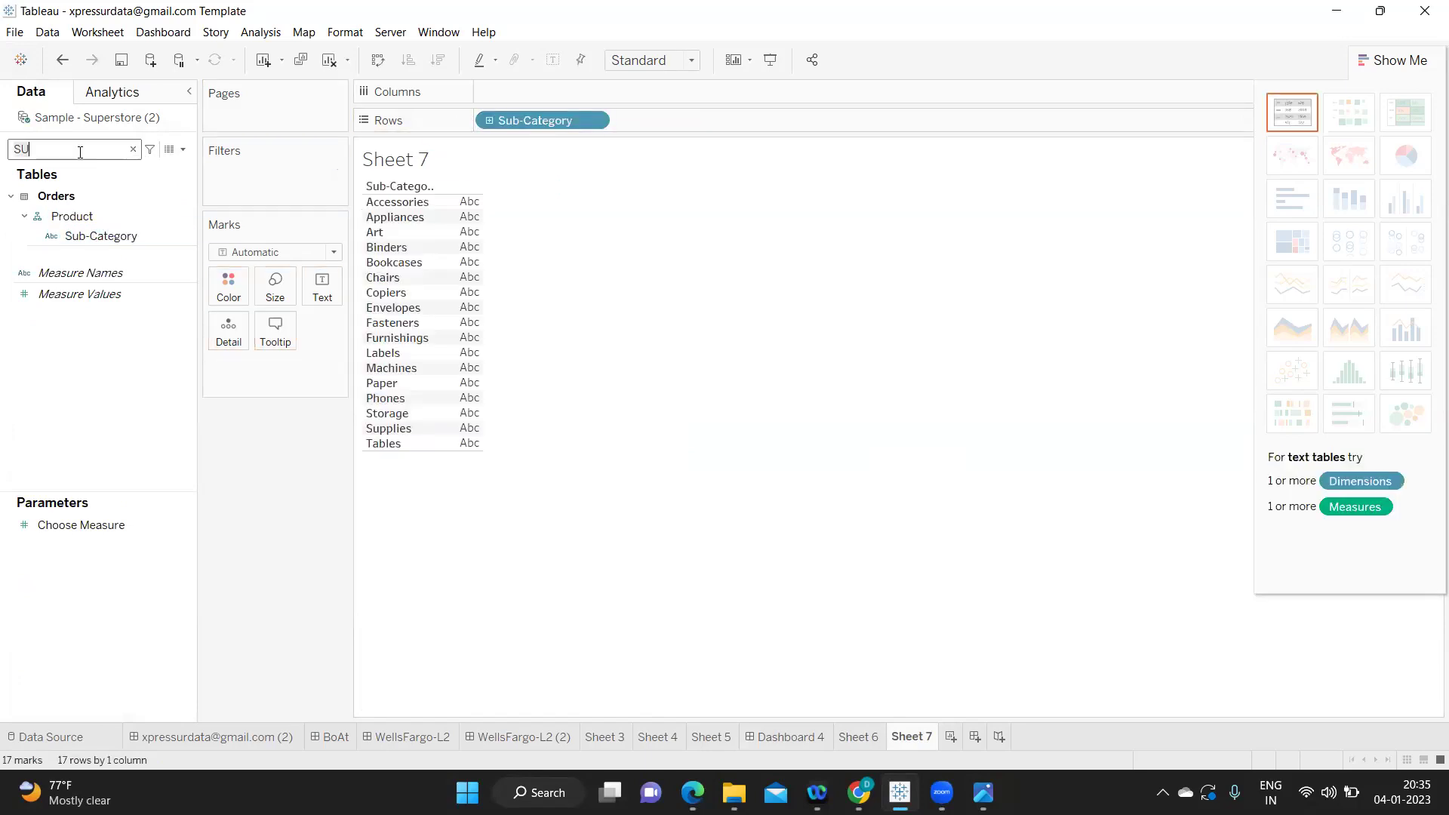
{"action": "key", "text": "BackSpace"}
{"action": "type", "text": "A"}
{"action": "left_click_drag", "start_coordinate": [83, 233], "coordinate": [327, 302]}
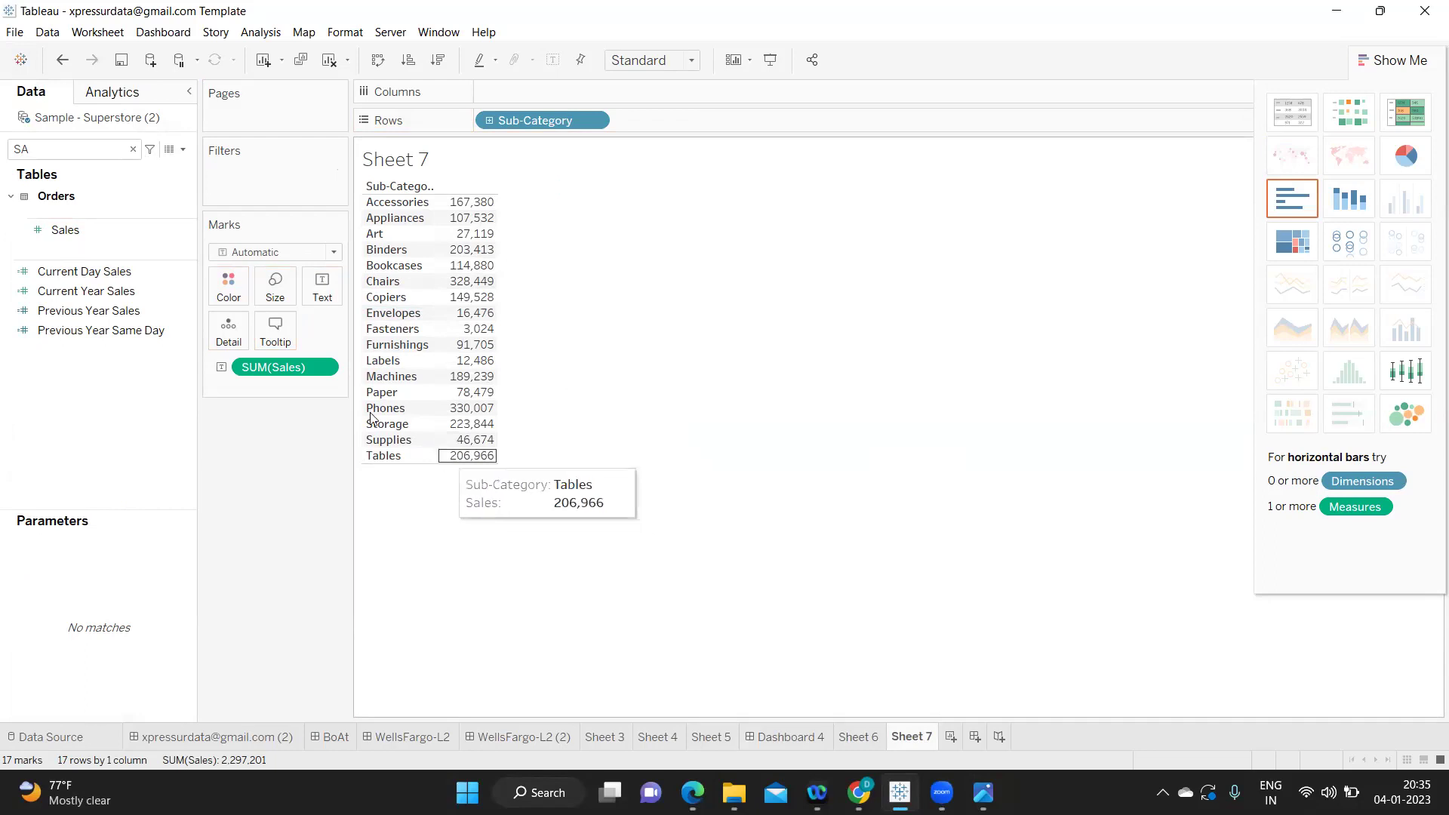
Create a calculated field named Ind with the formula INDEX() and apply it
{"action": "left_click", "coordinate": [134, 148]}
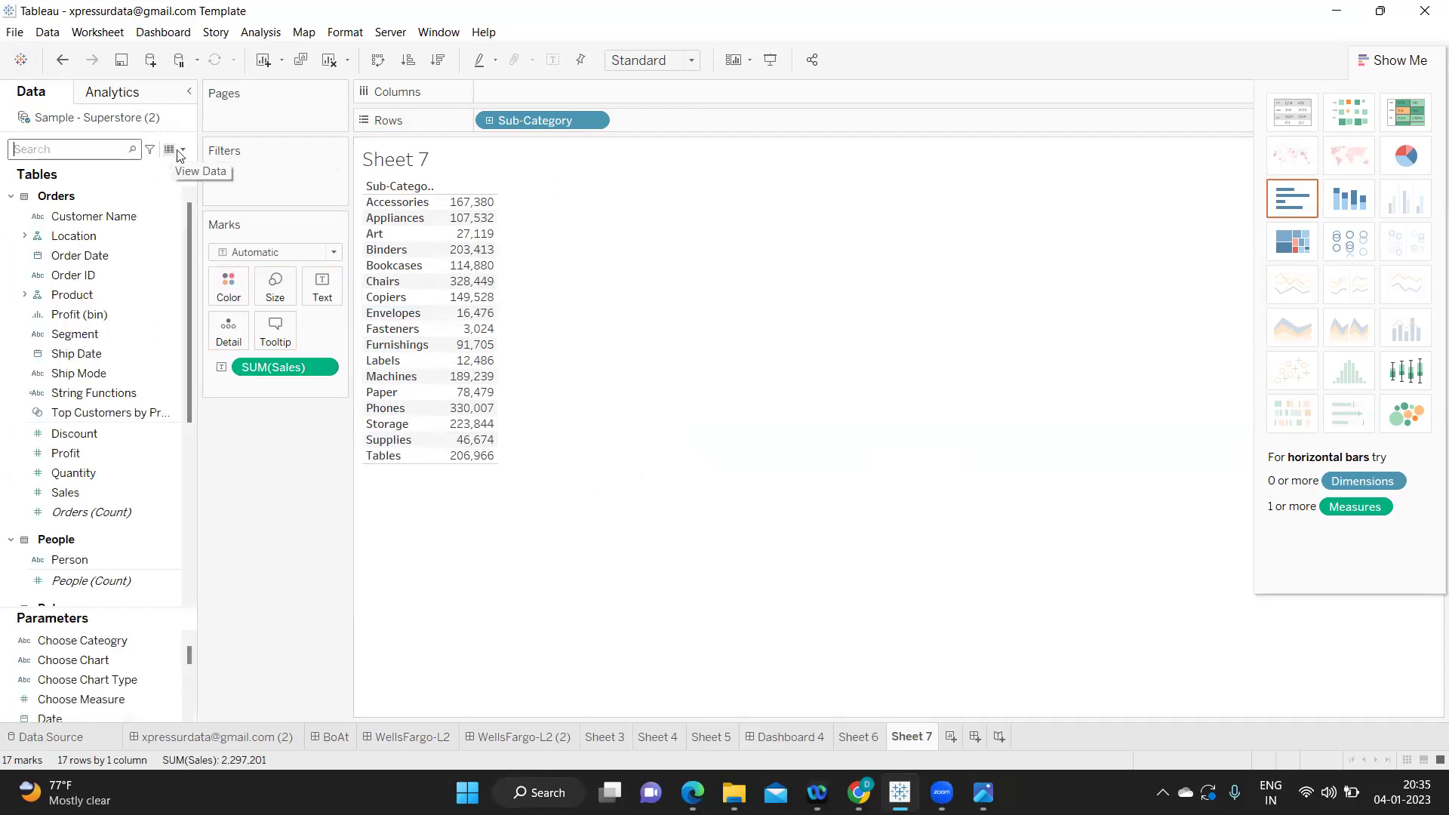
{"action": "left_click", "coordinate": [184, 151]}
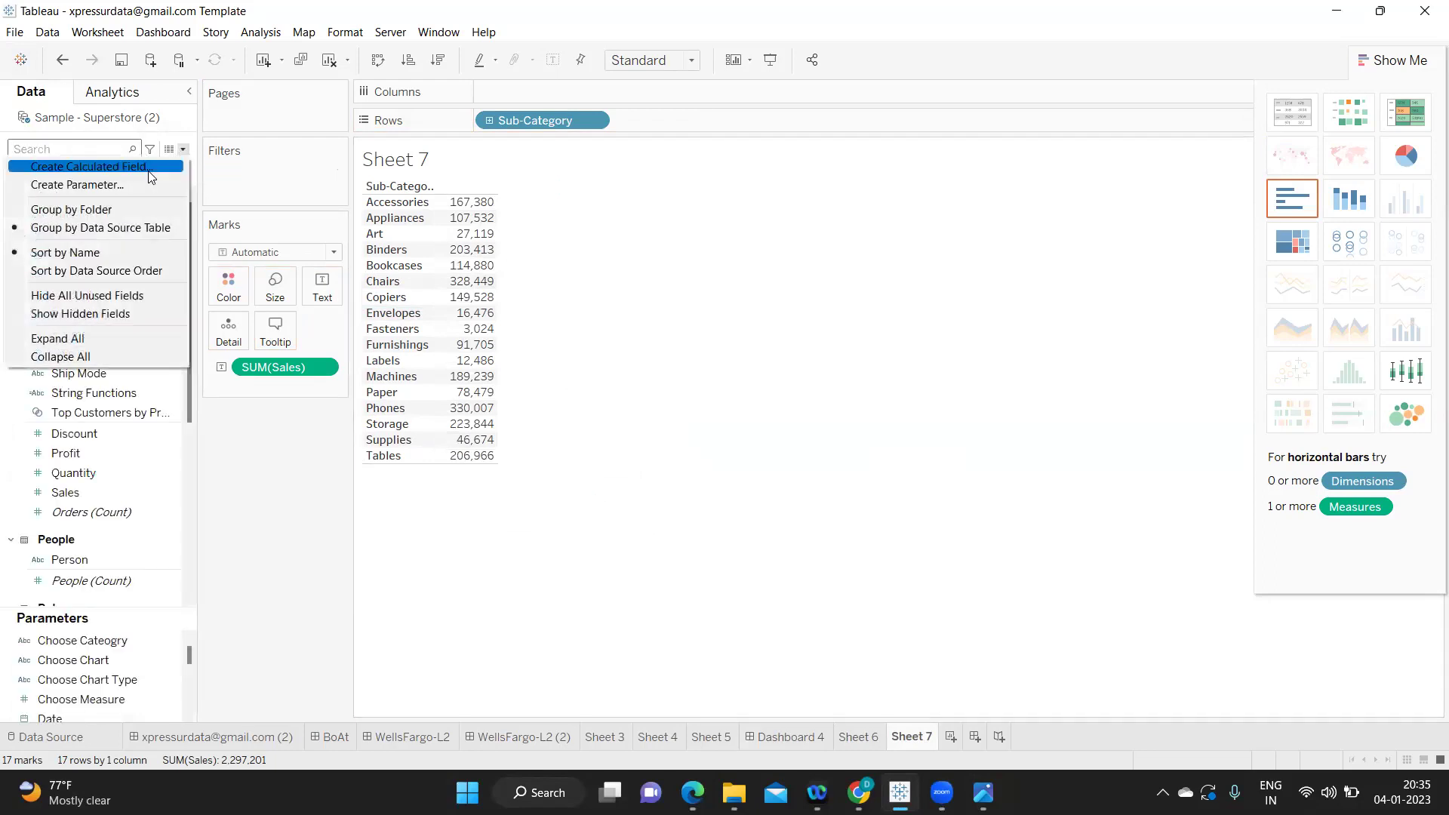
{"action": "left_click", "coordinate": [91, 156]}
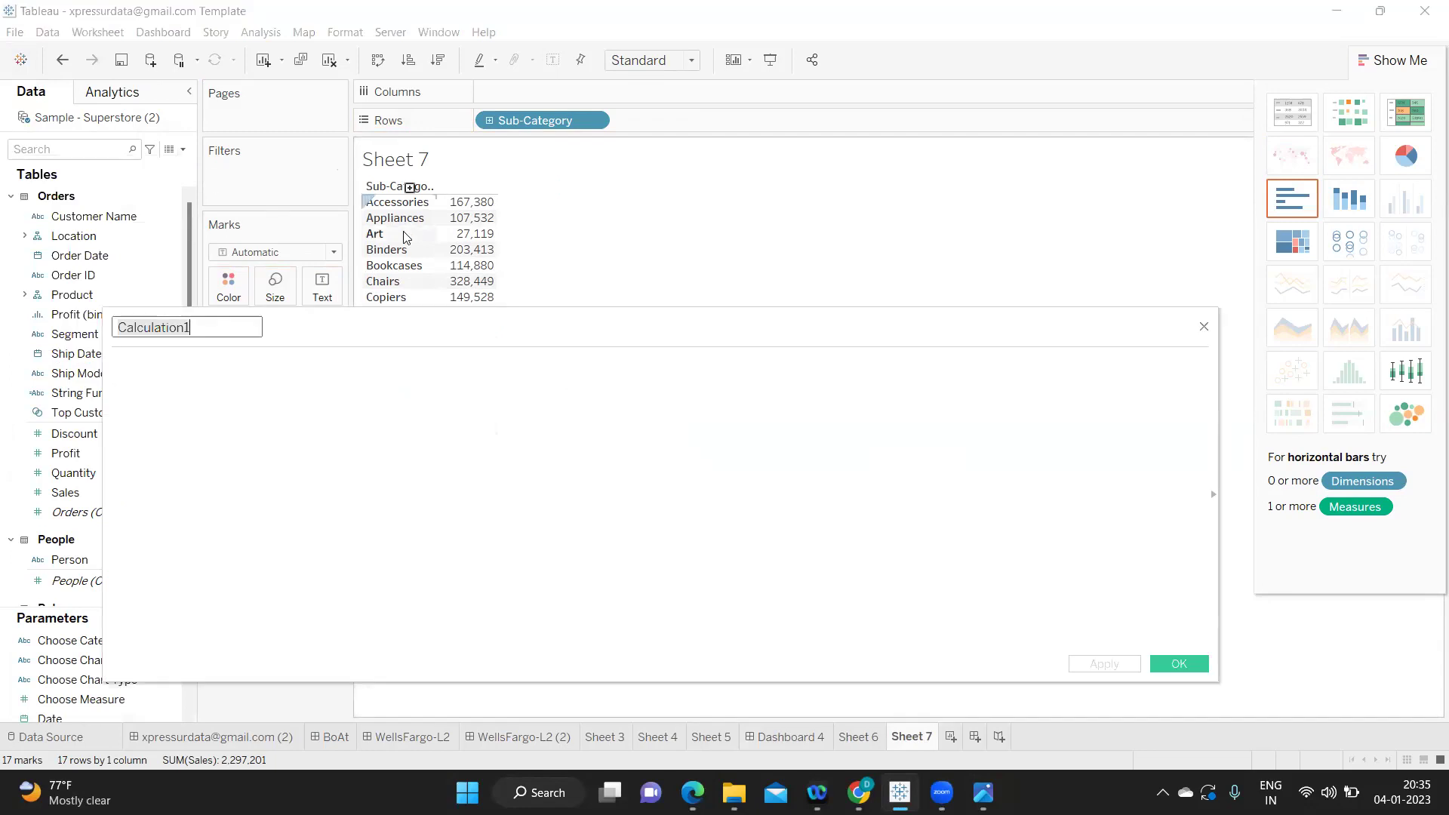
{"action": "type", "text": "iN"}
{"action": "type", "text": "Ind"}
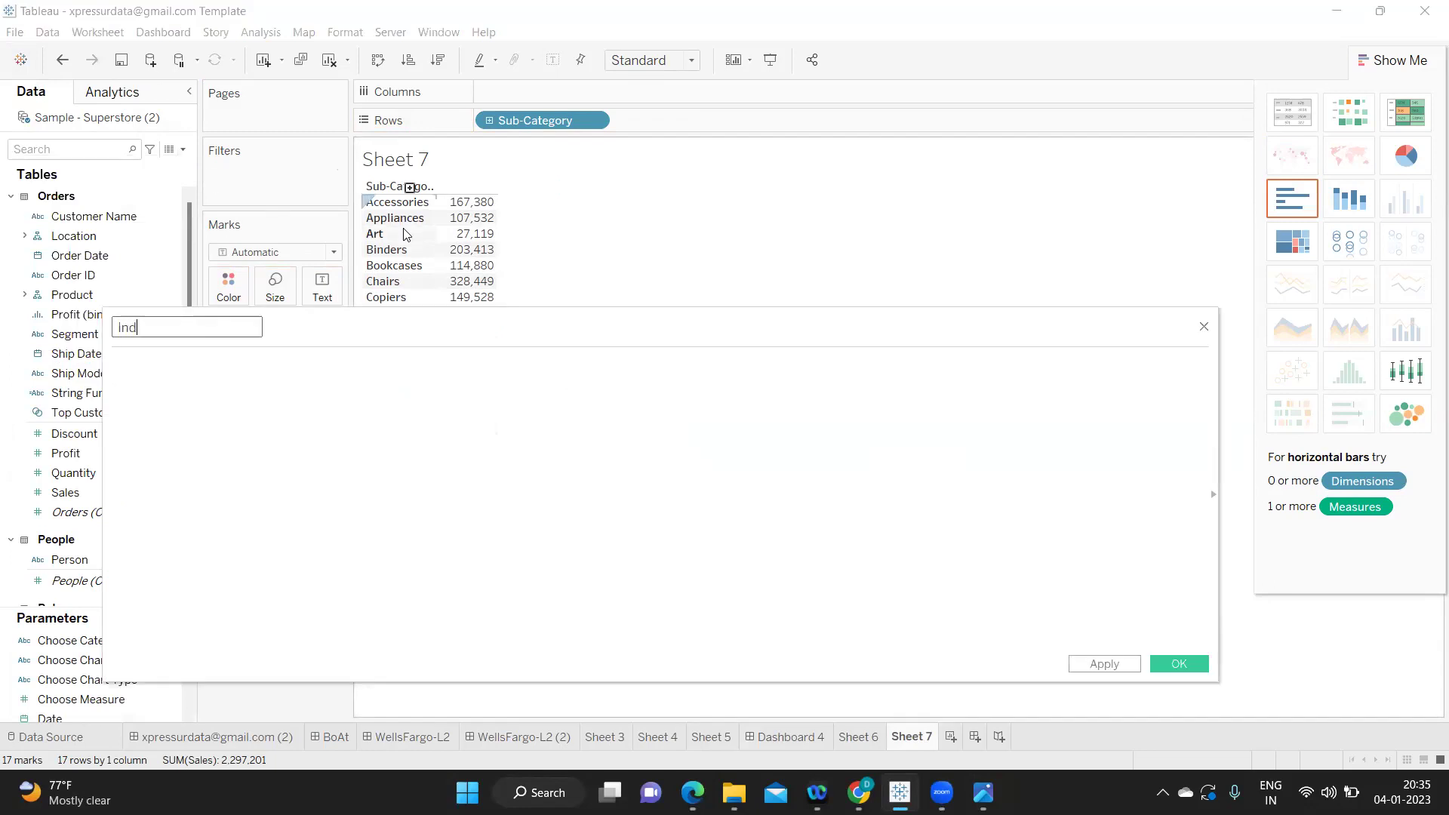
{"action": "key", "text": "Tab"}
{"action": "type", "text": "Index"}
{"action": "key", "text": "Down"}
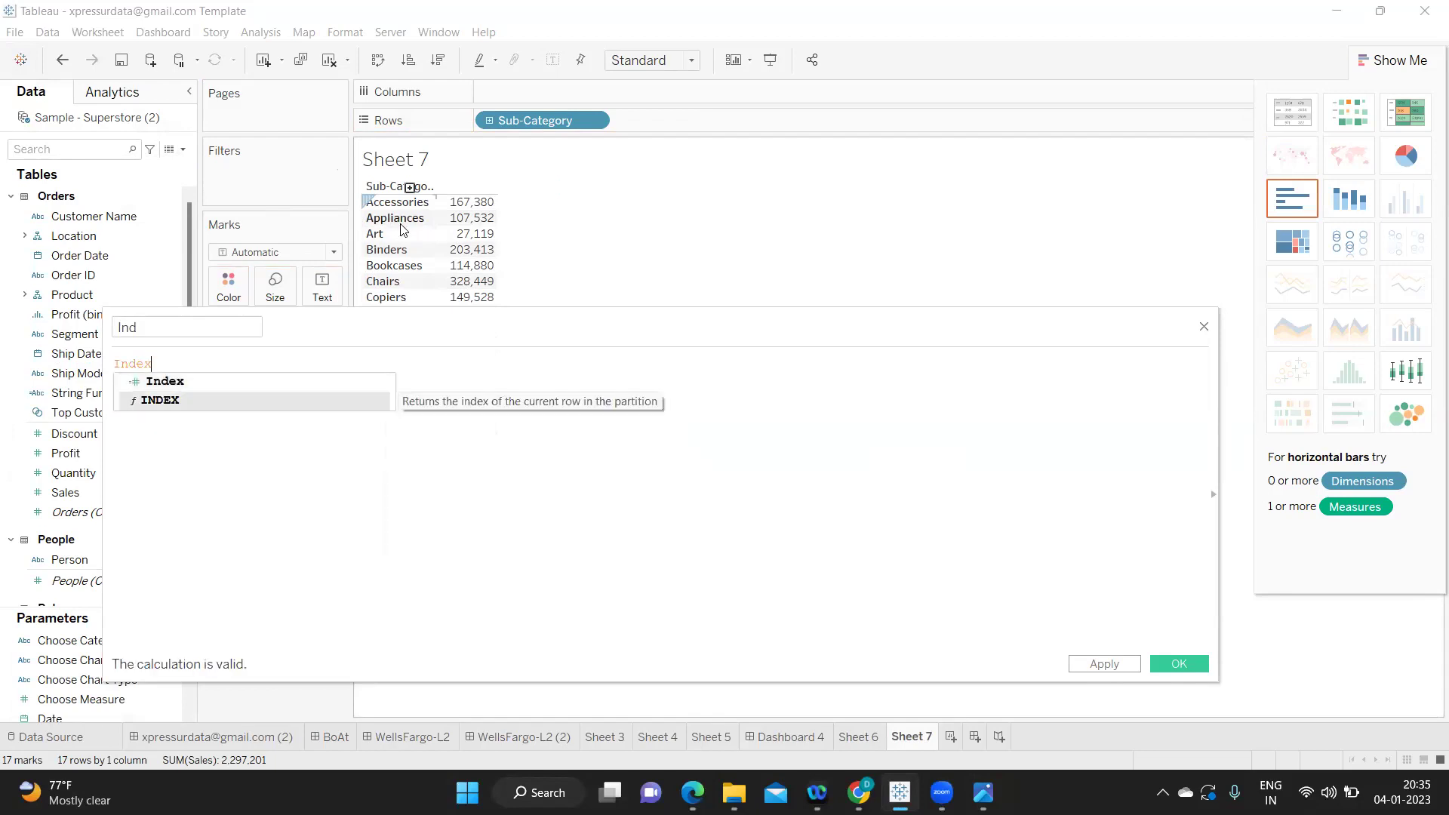
{"action": "key", "text": "Return"}
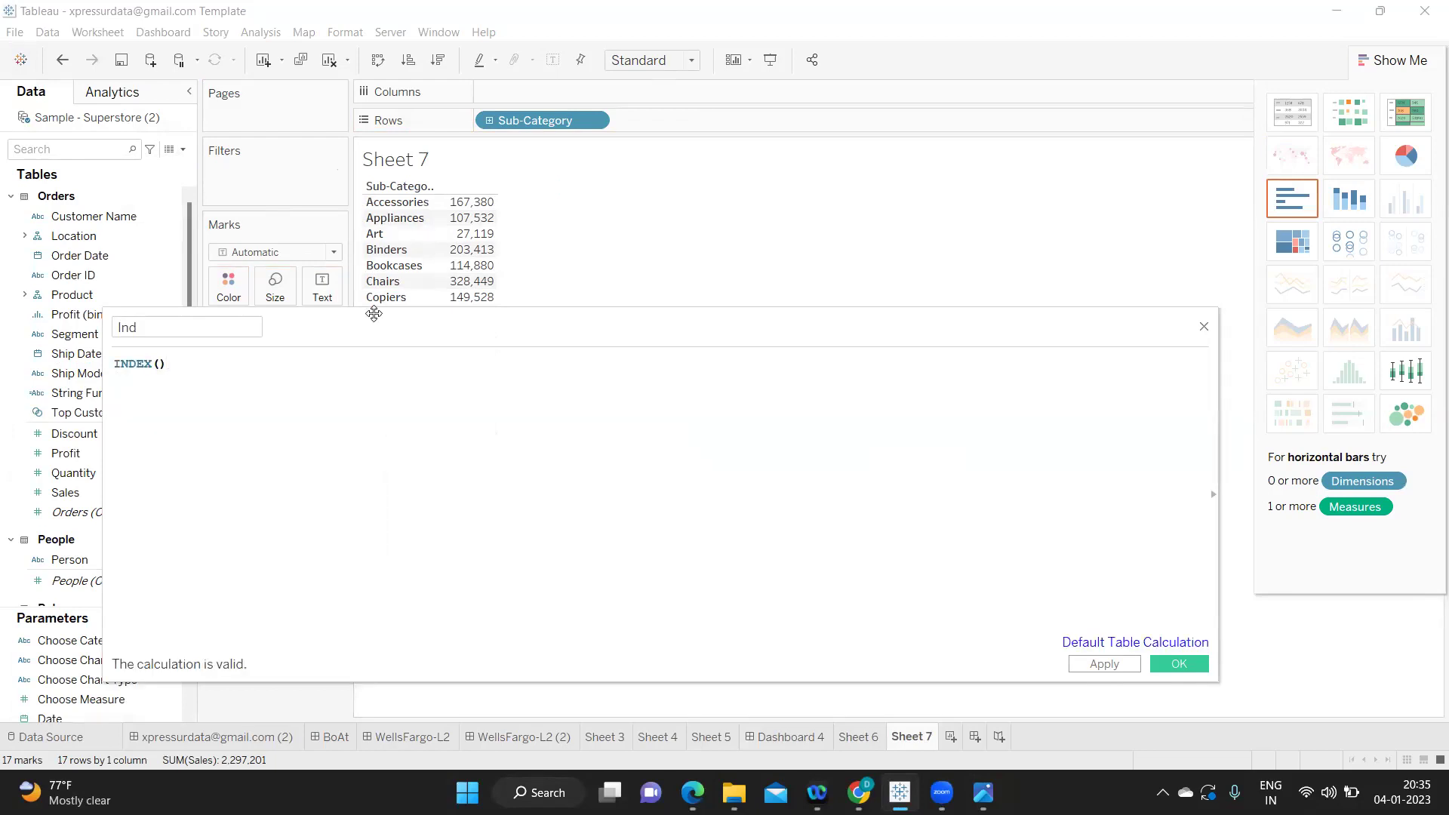
{"action": "left_click_drag", "start_coordinate": [201, 367], "coordinate": [81, 361]}
{"action": "left_click", "coordinate": [1118, 665]}
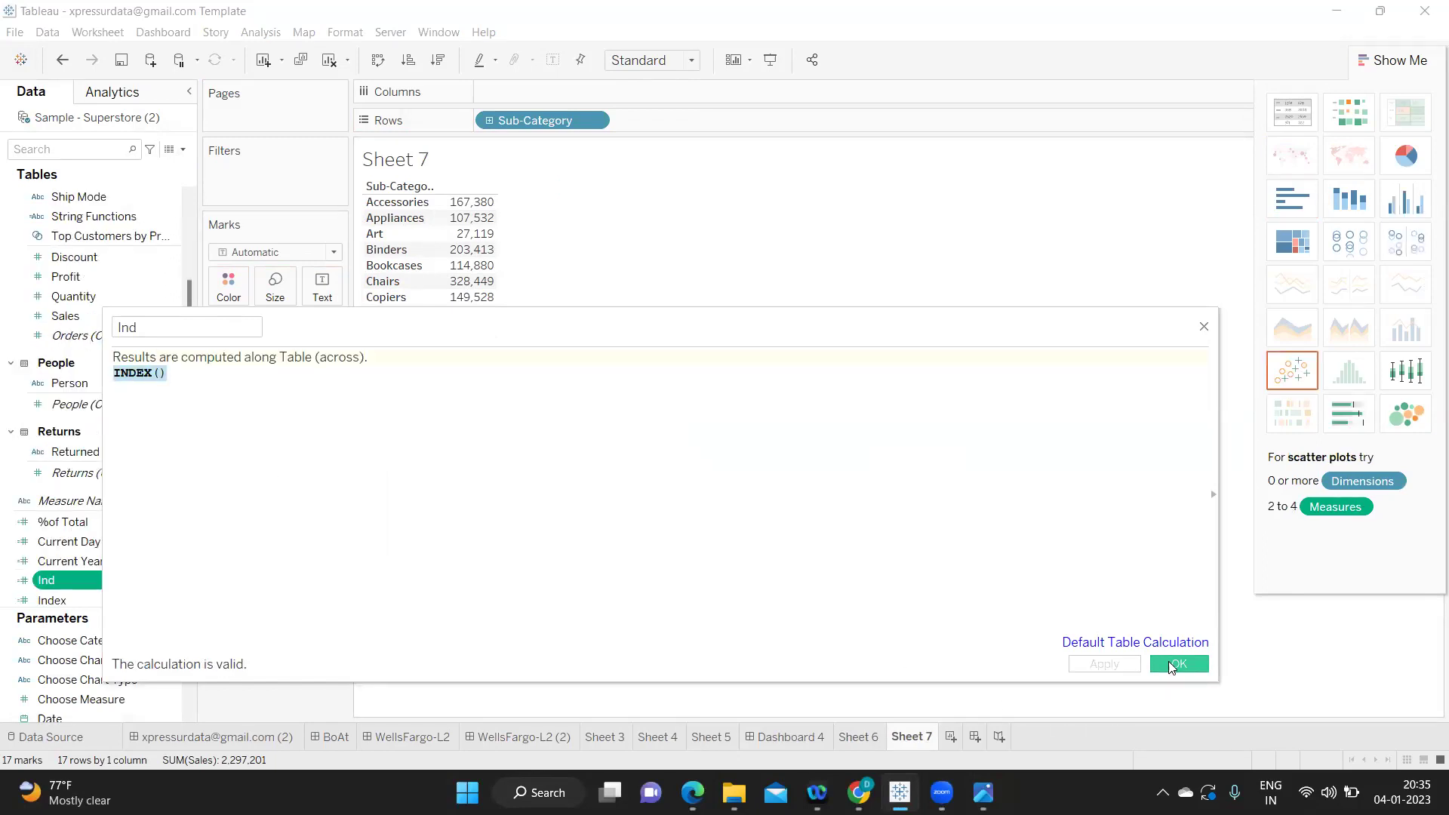
{"action": "left_click", "coordinate": [1172, 667]}
Add Ind to the Marks card as a discrete field and try a text table layout
{"action": "left_click_drag", "start_coordinate": [46, 581], "coordinate": [345, 408]}
{"action": "left_click", "coordinate": [326, 388]}
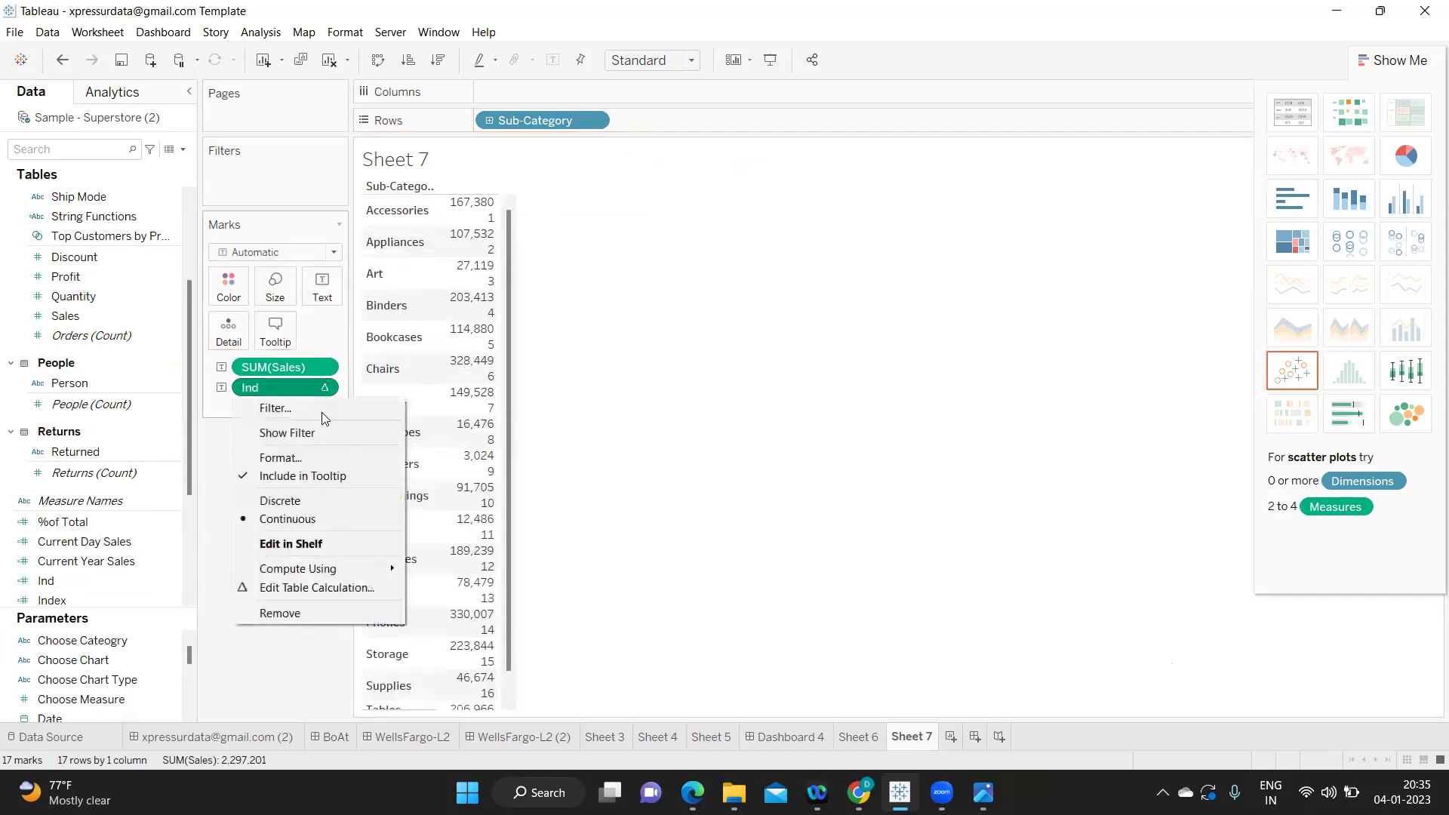
{"action": "left_click", "coordinate": [313, 504]}
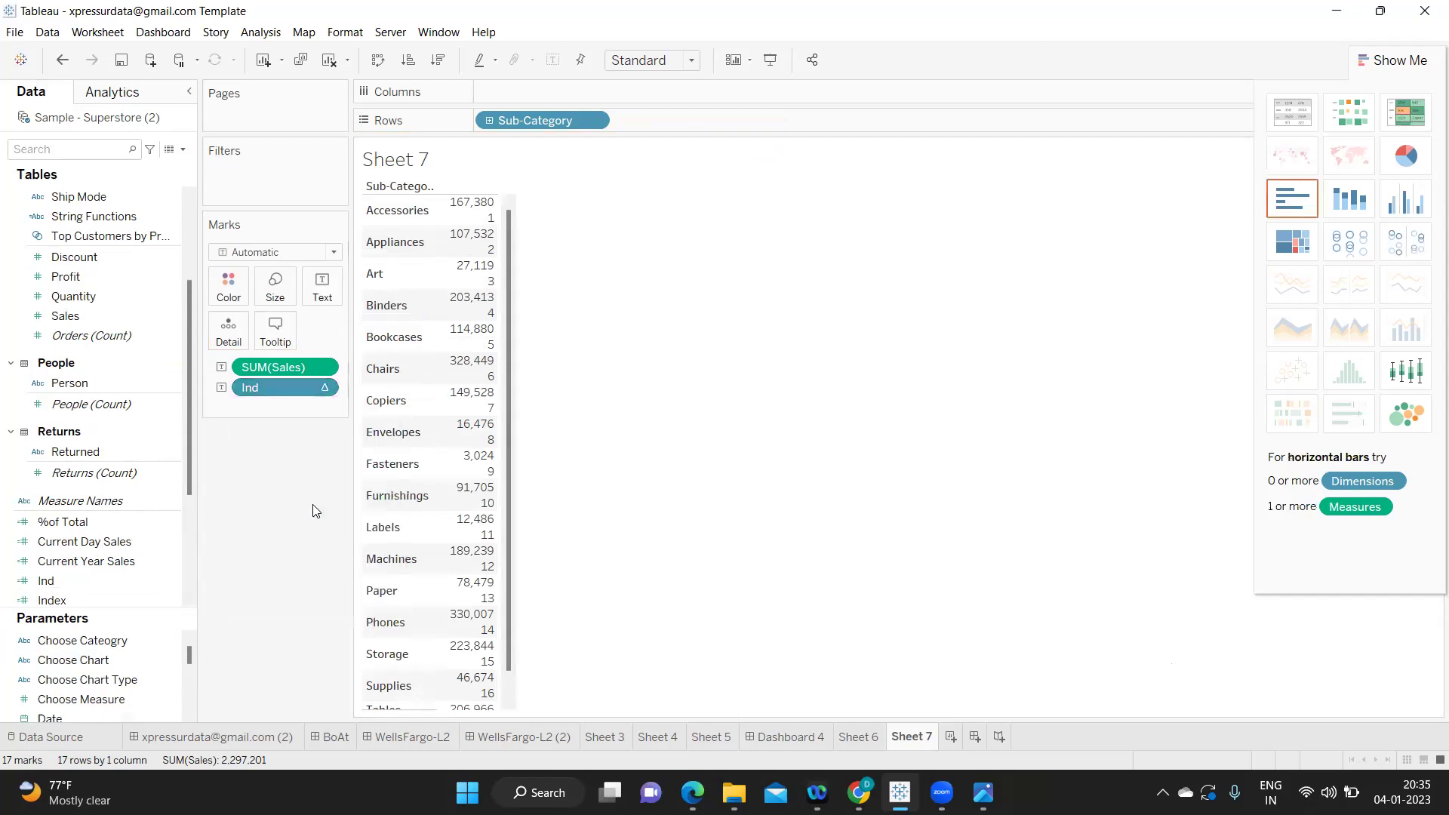
{"action": "left_click", "coordinate": [1292, 113]}
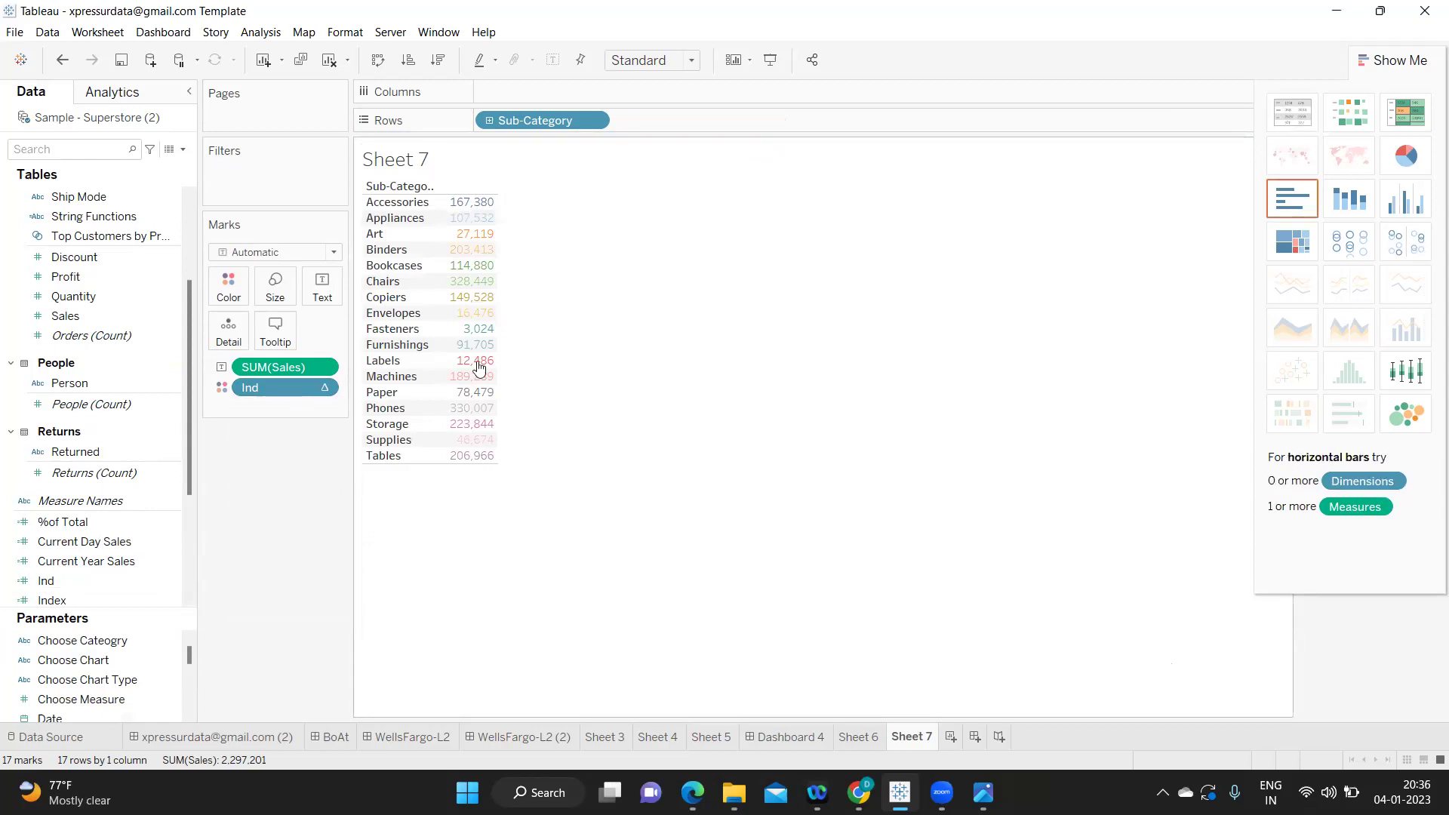
{"action": "left_click_drag", "start_coordinate": [289, 387], "coordinate": [335, 287]}
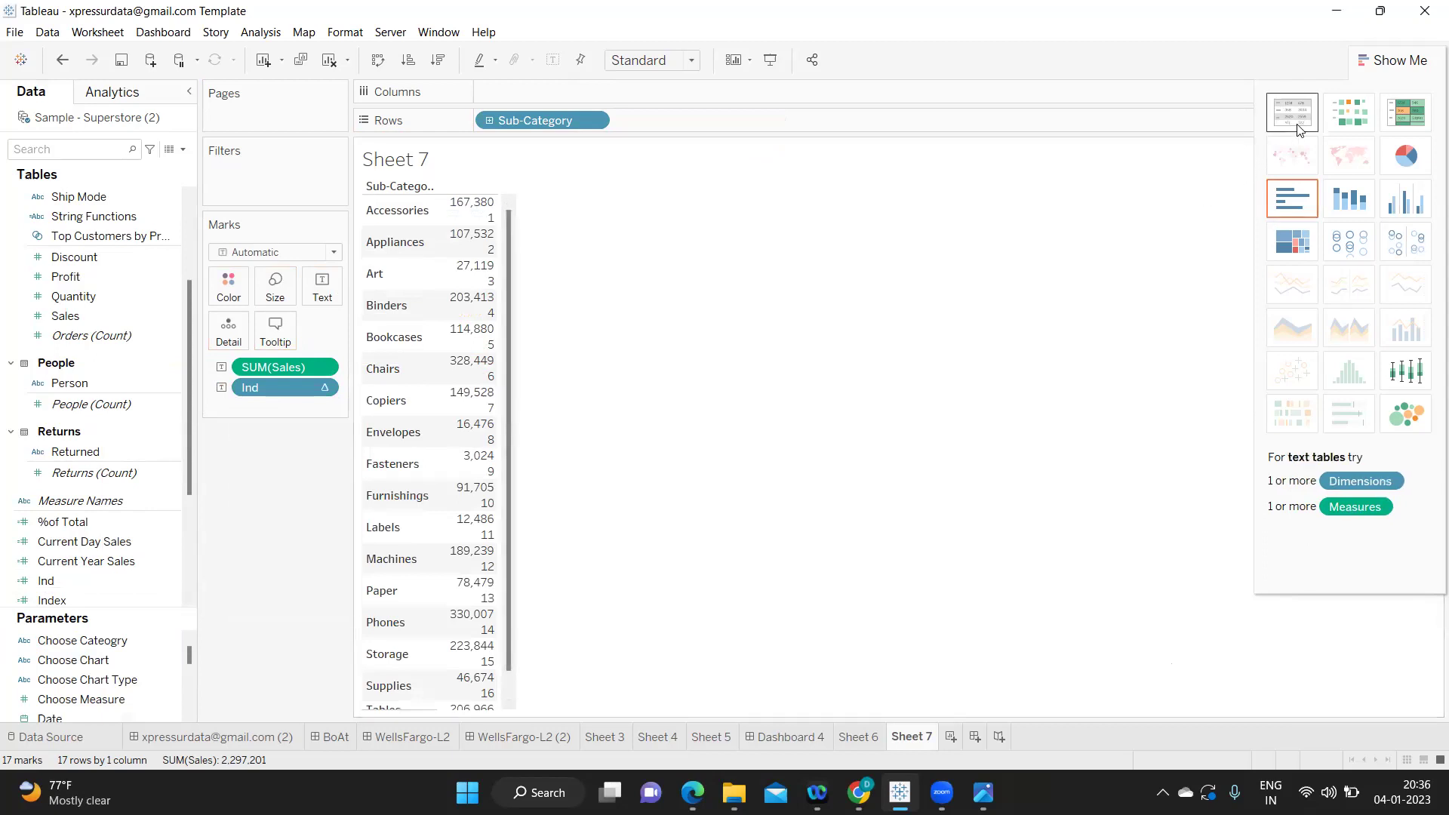
{"action": "key", "text": "ctrl+z"}
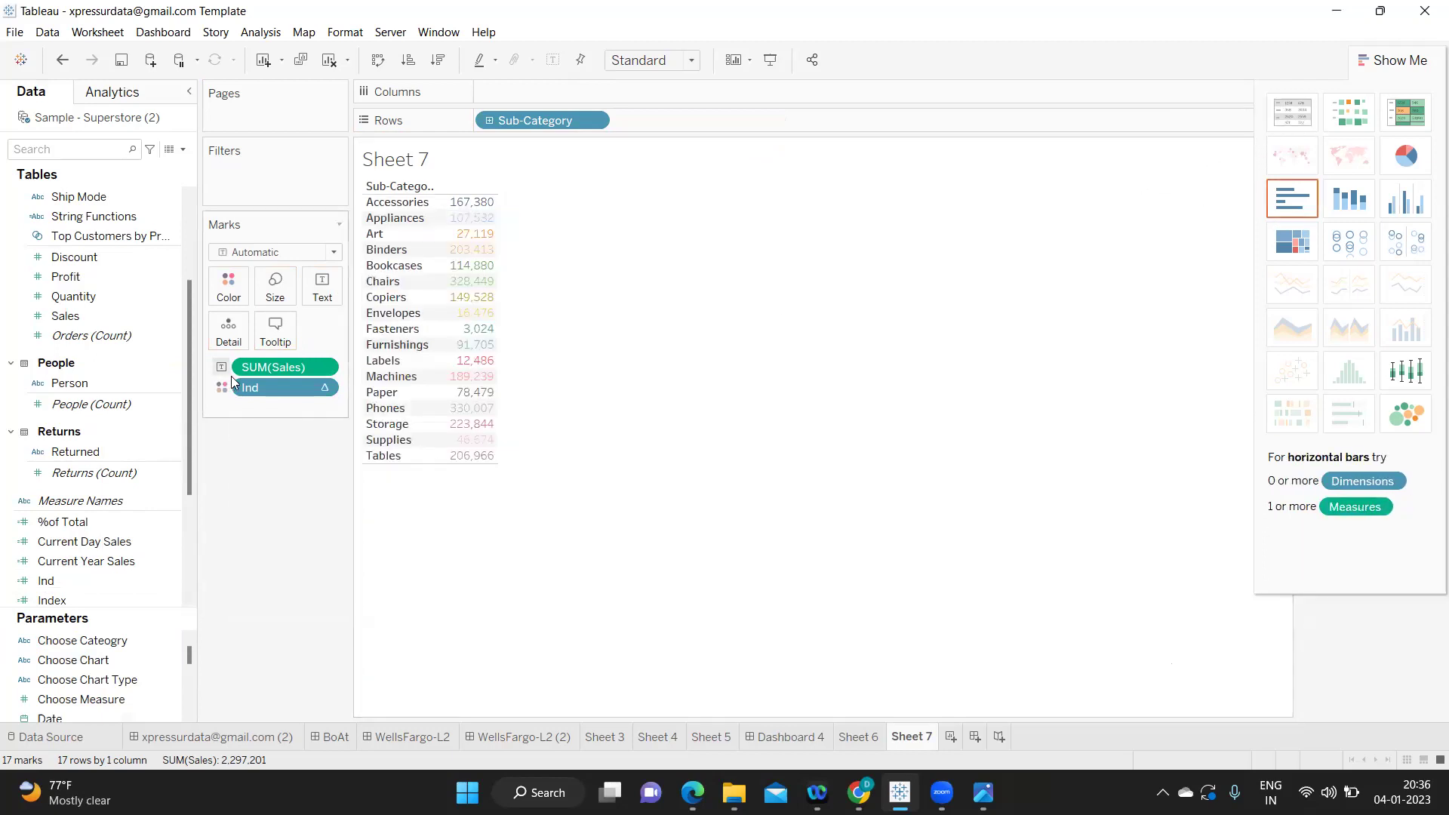
Make Ind continuous and rebuild the text table with Ind and Sales columns
{"action": "left_click", "coordinate": [320, 386]}
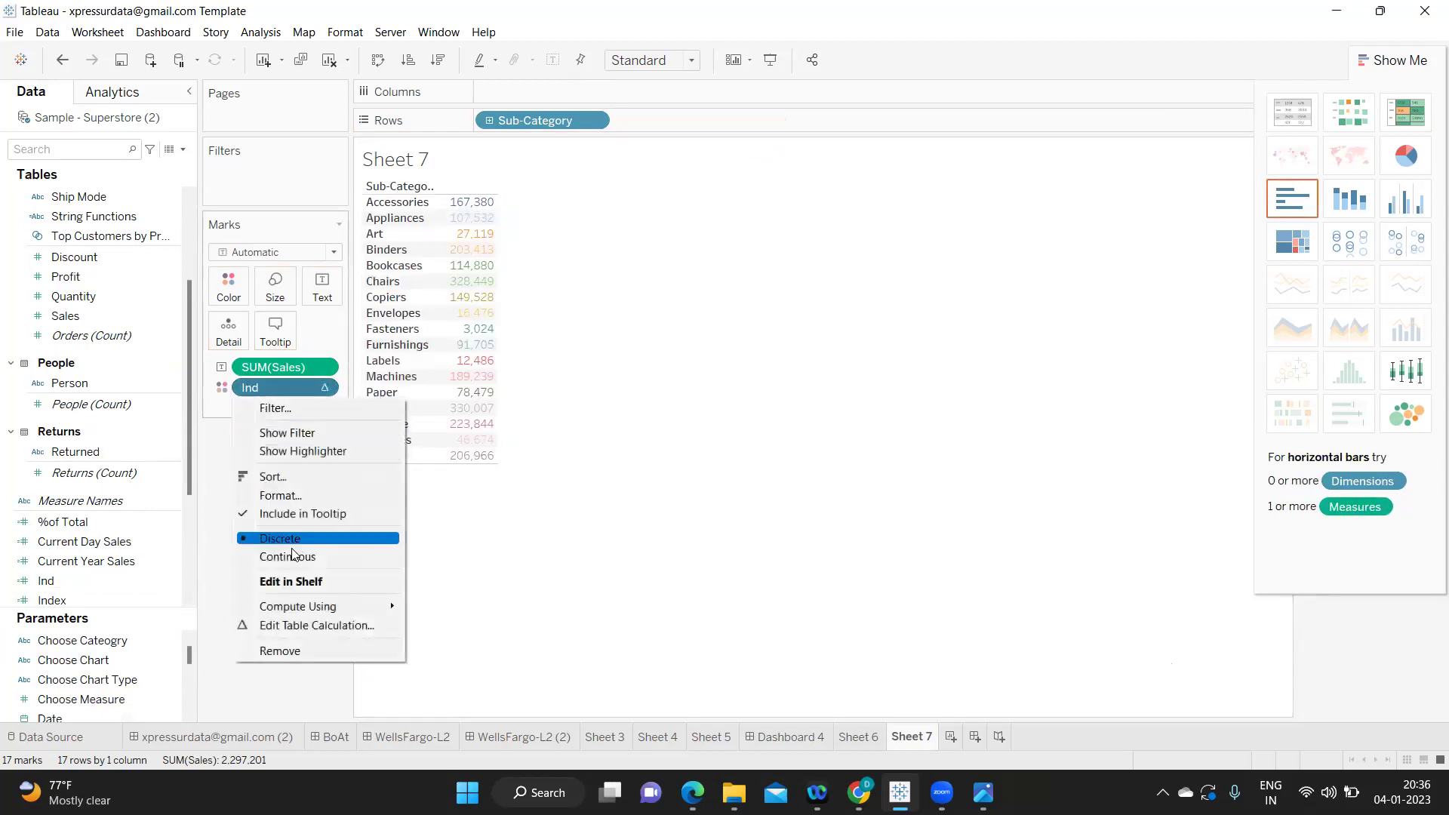
{"action": "left_click", "coordinate": [290, 560]}
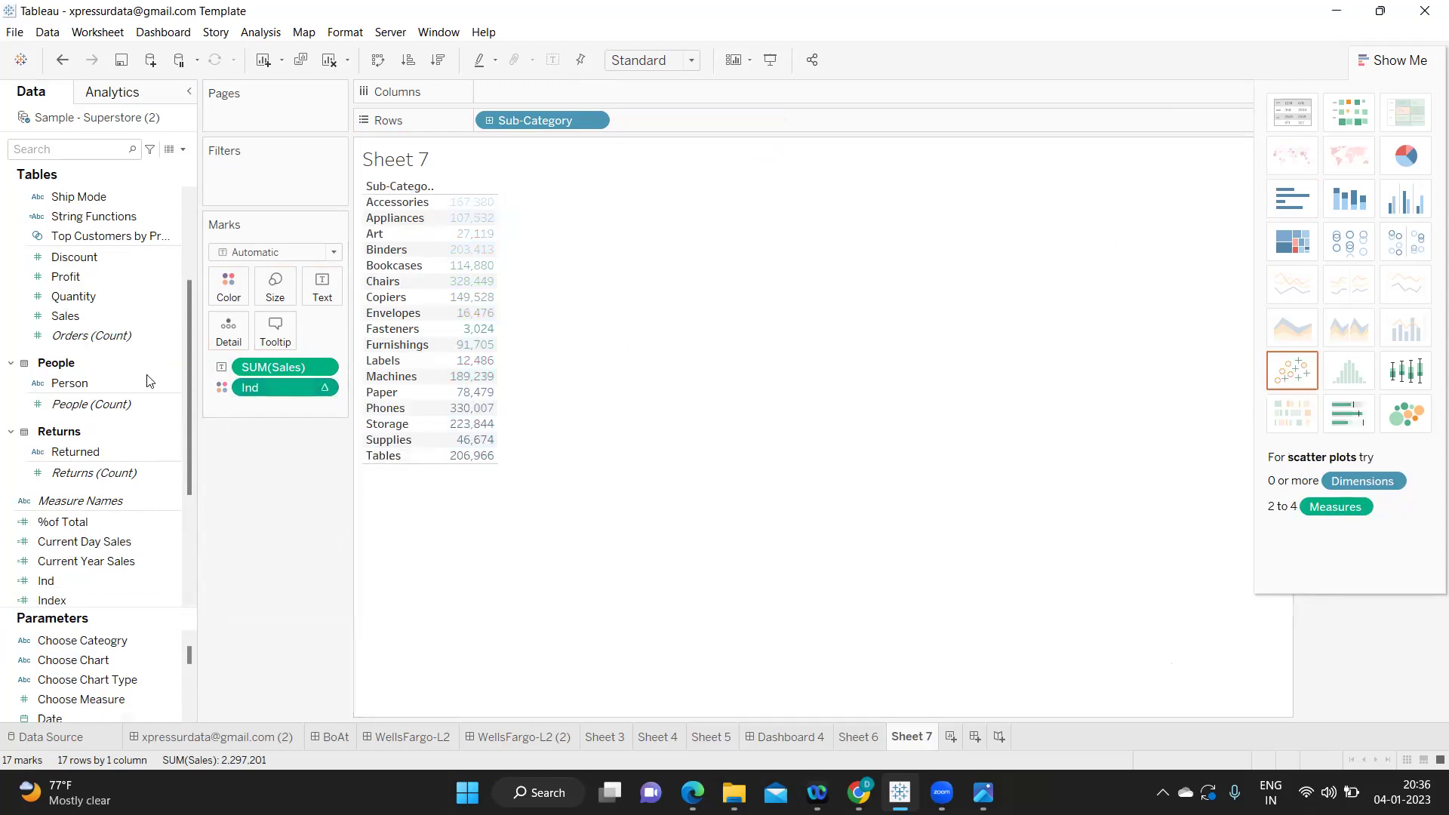
{"action": "left_click_drag", "start_coordinate": [245, 385], "coordinate": [322, 291]}
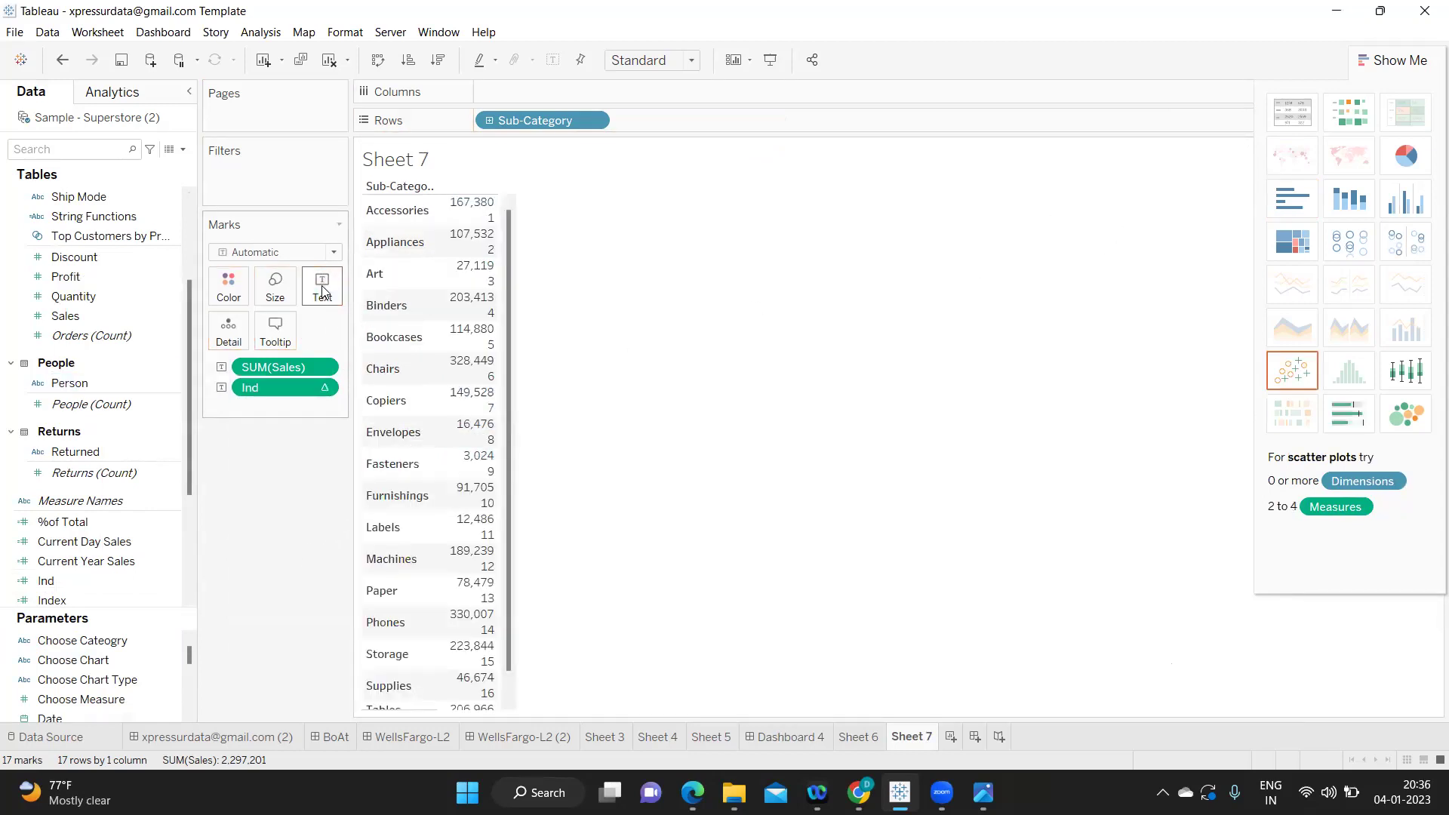
{"action": "left_click", "coordinate": [1291, 114]}
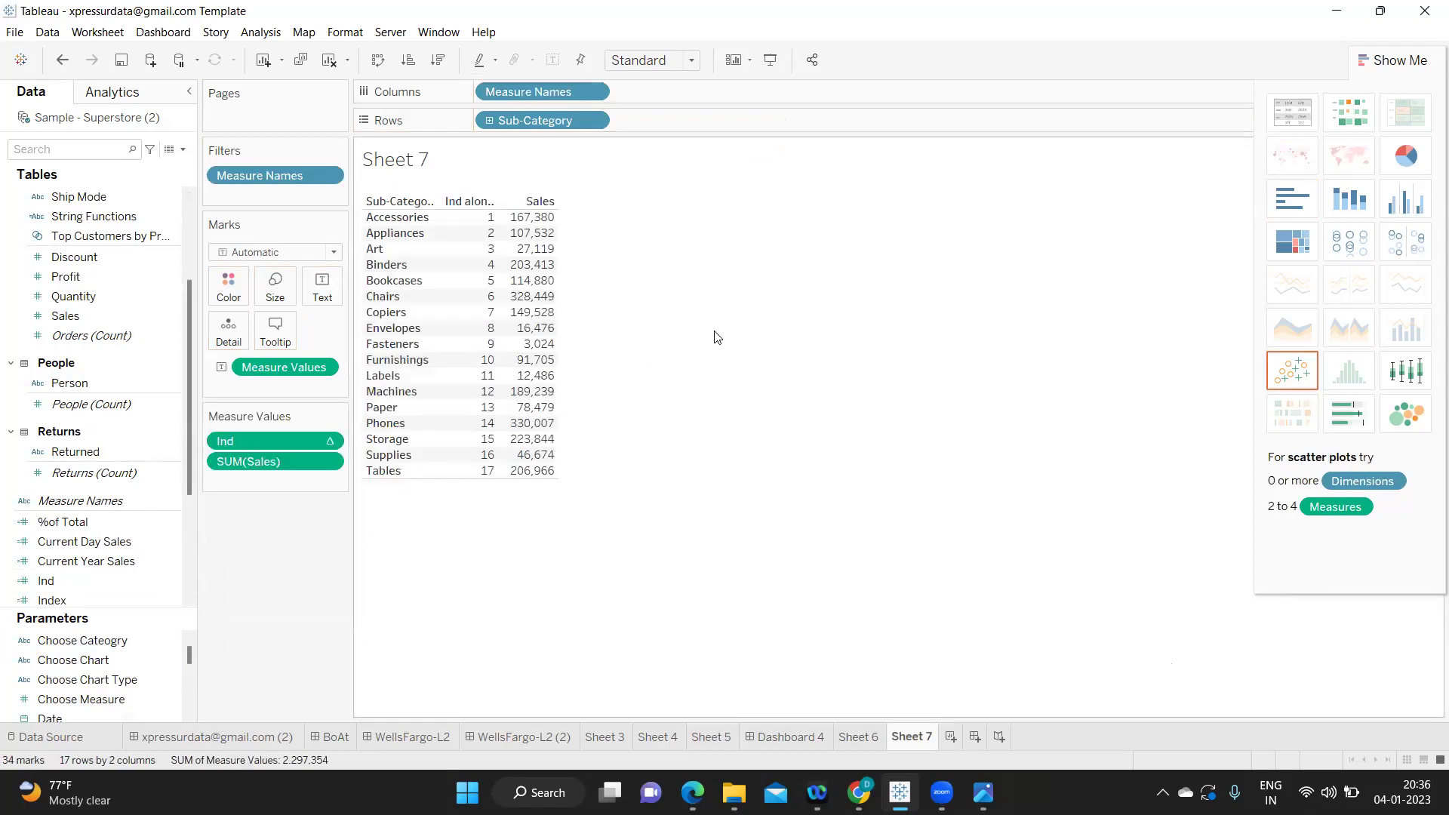
Try sorting the sub-categories by Sales descending, then ascending
{"action": "mouse_move", "coordinate": [528, 222]}
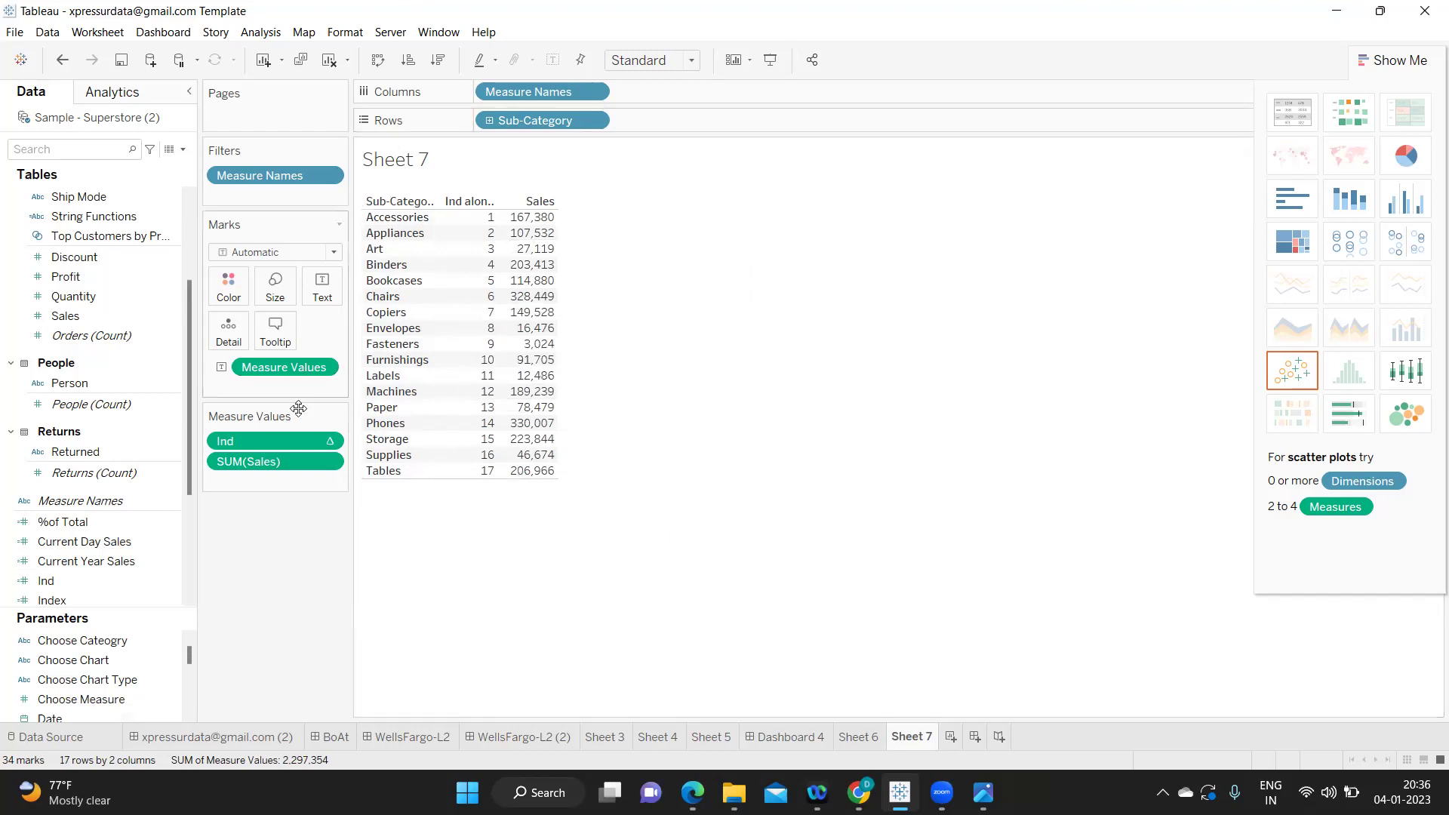
{"action": "left_click", "coordinate": [435, 63]}
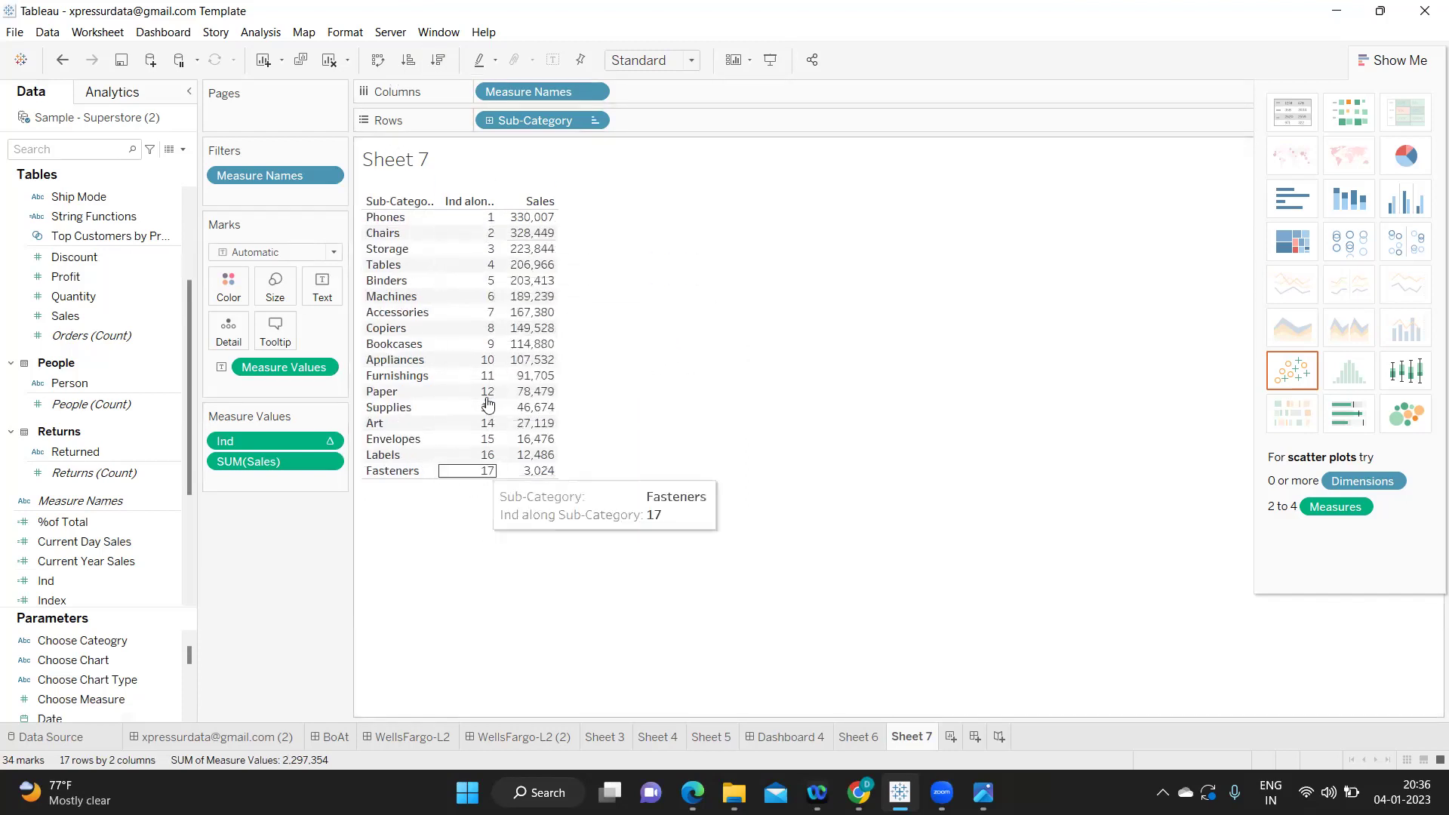
{"action": "left_click", "coordinate": [407, 60]}
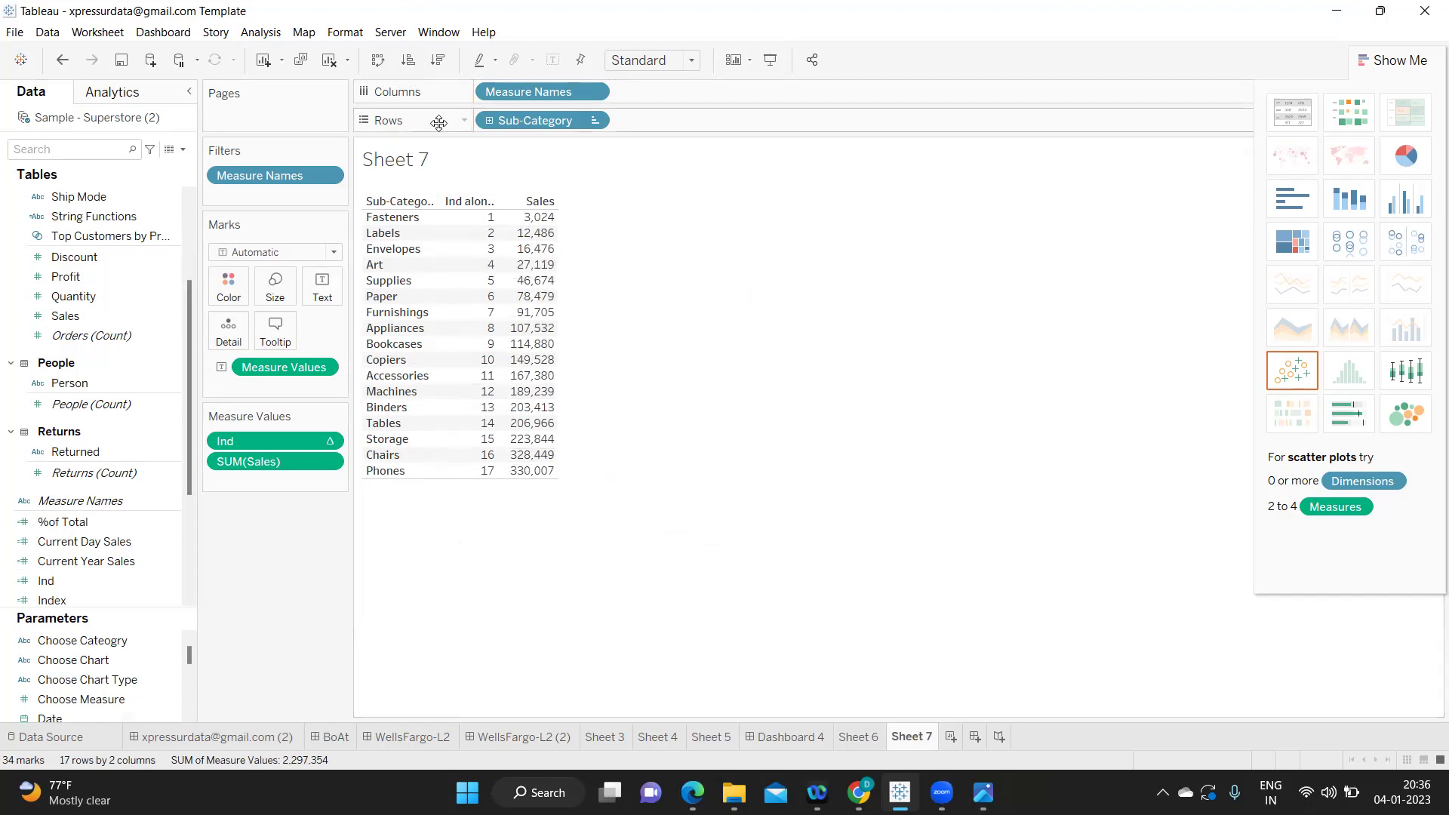
{"action": "left_click", "coordinate": [600, 120]}
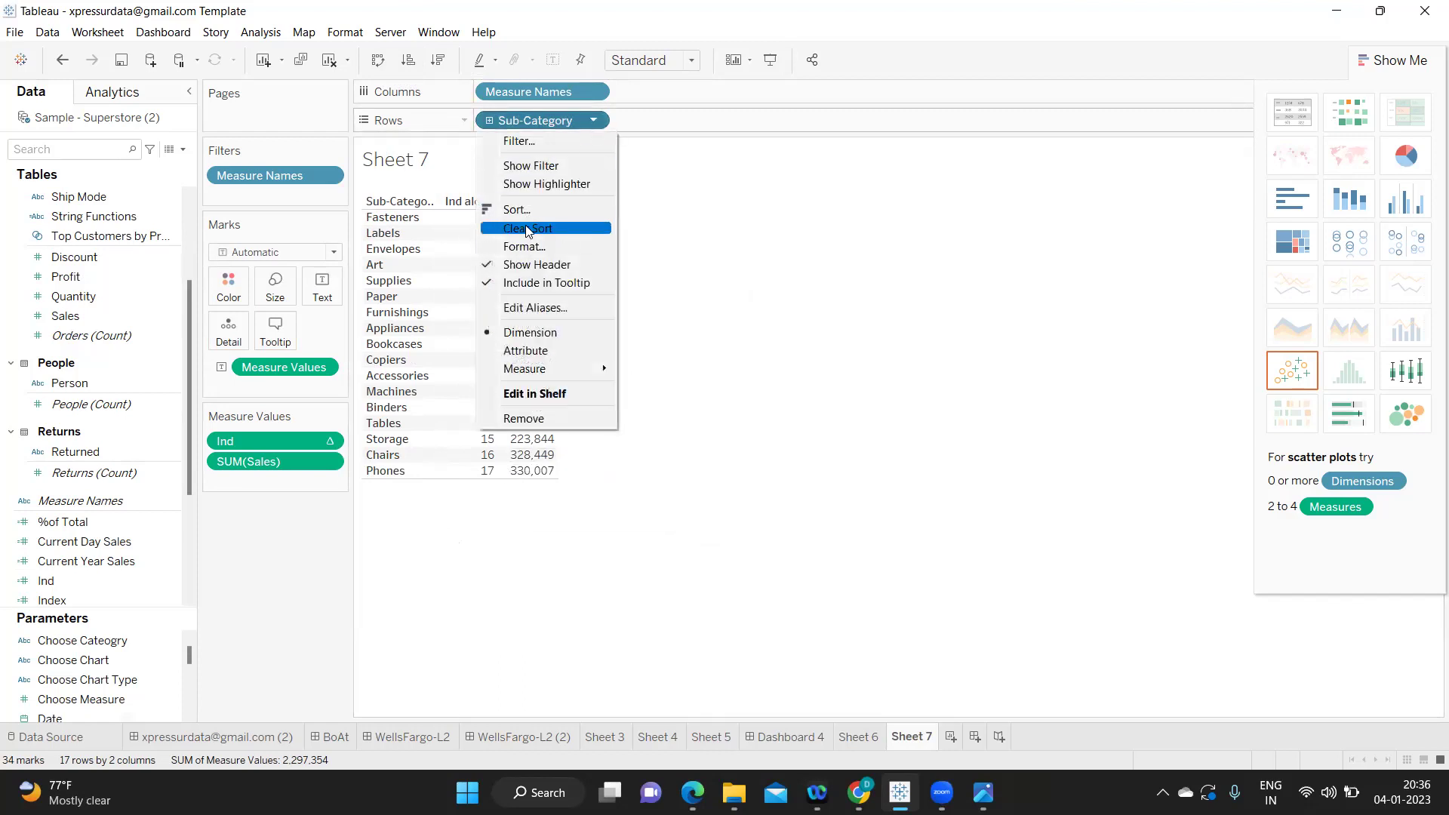
{"action": "key", "text": "Escape"}
Sort by Sales descending again, then clear the Sub-Category sort to restore alphabetical order
{"action": "mouse_move", "coordinate": [533, 354]}
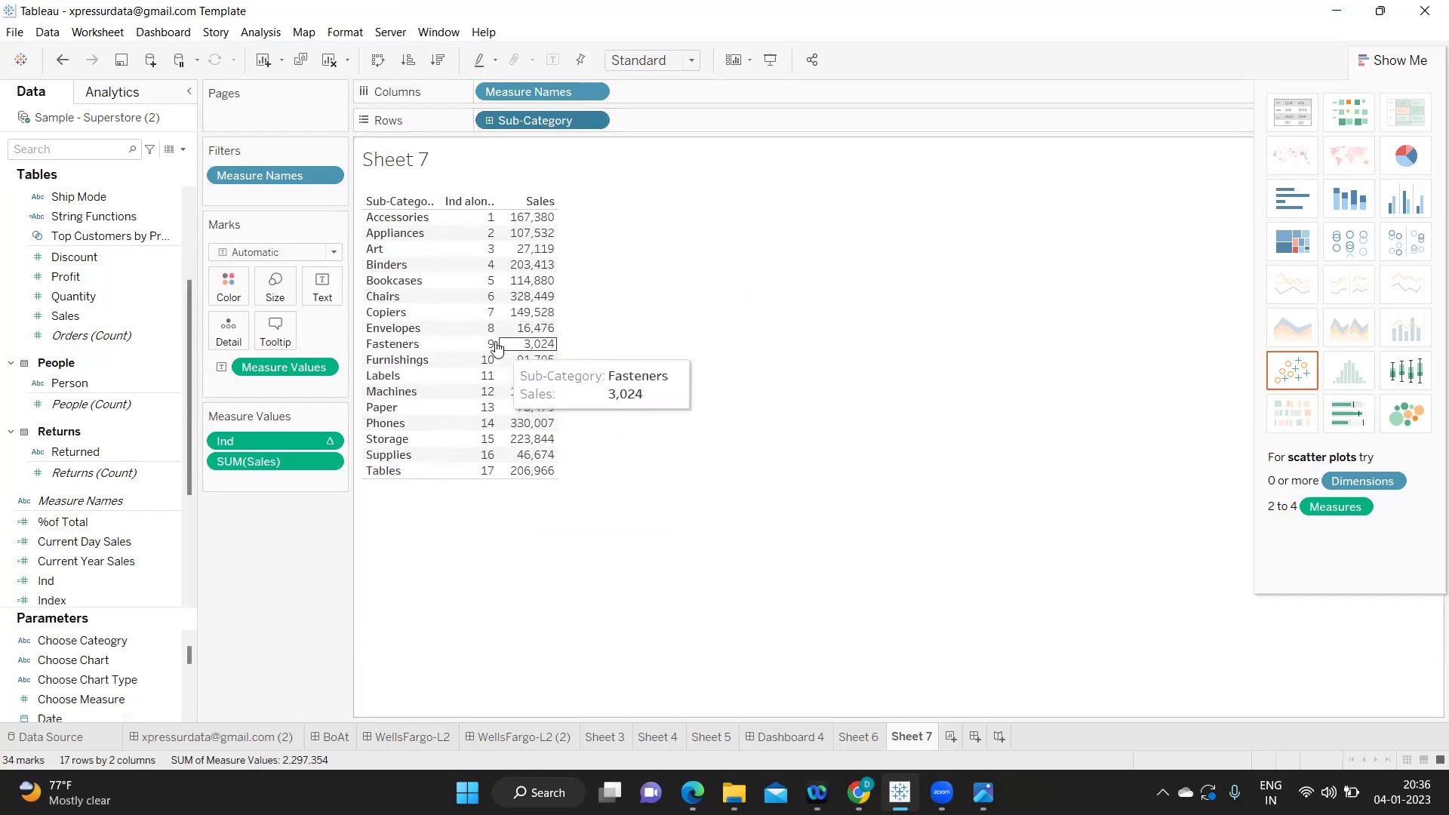
{"action": "left_click", "coordinate": [438, 60]}
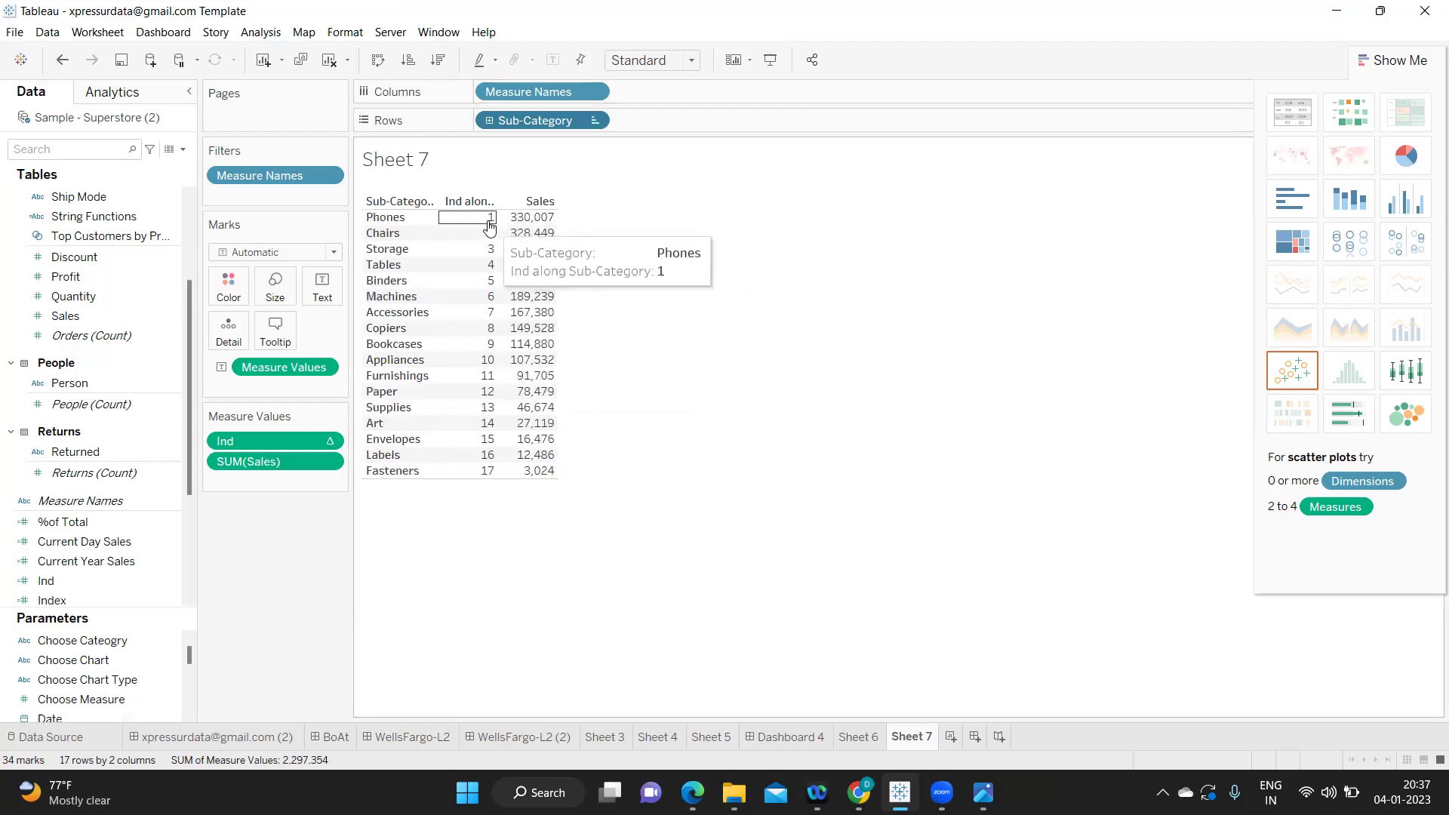
{"action": "mouse_move", "coordinate": [531, 347]}
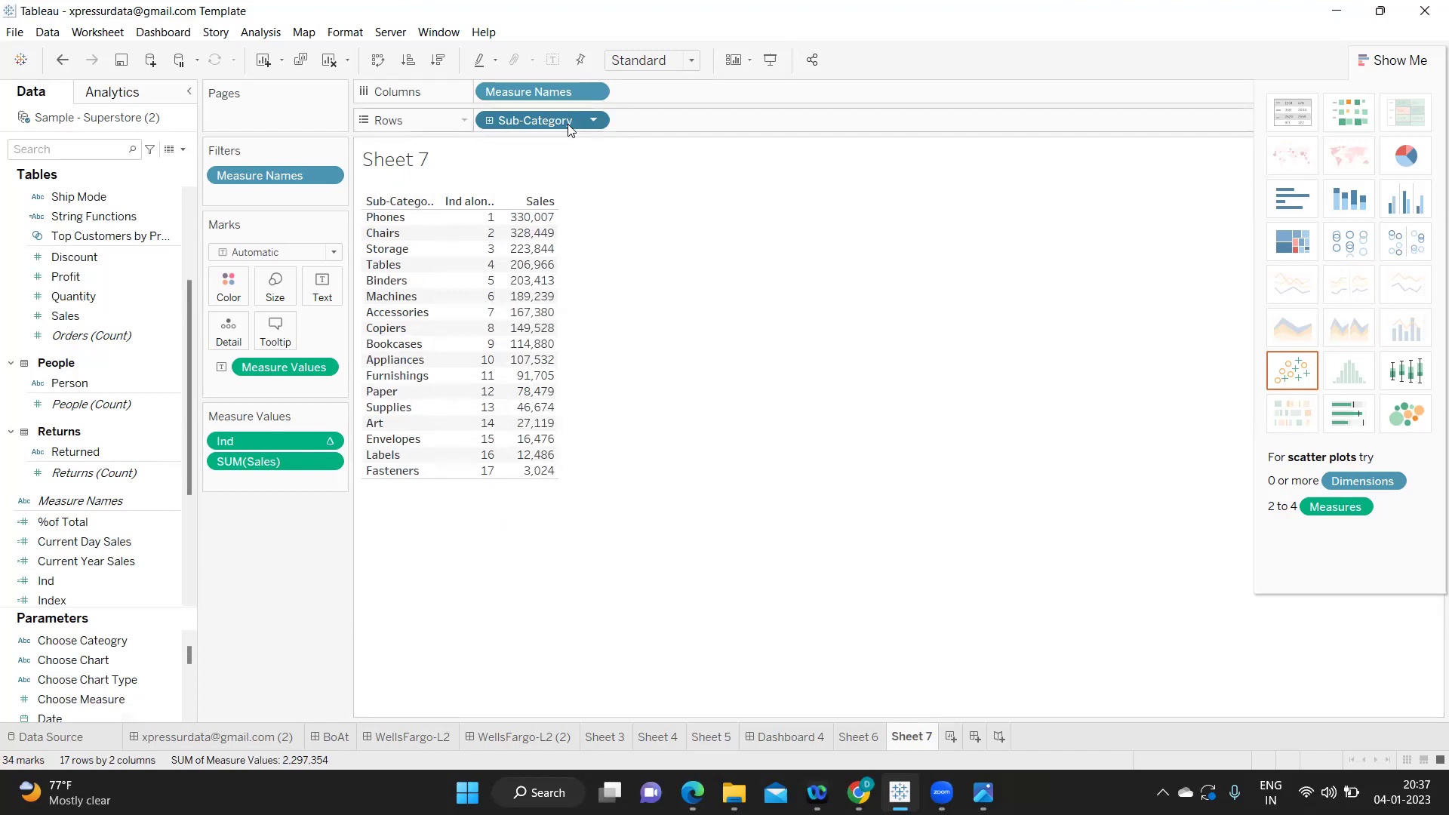
{"action": "left_click", "coordinate": [594, 121]}
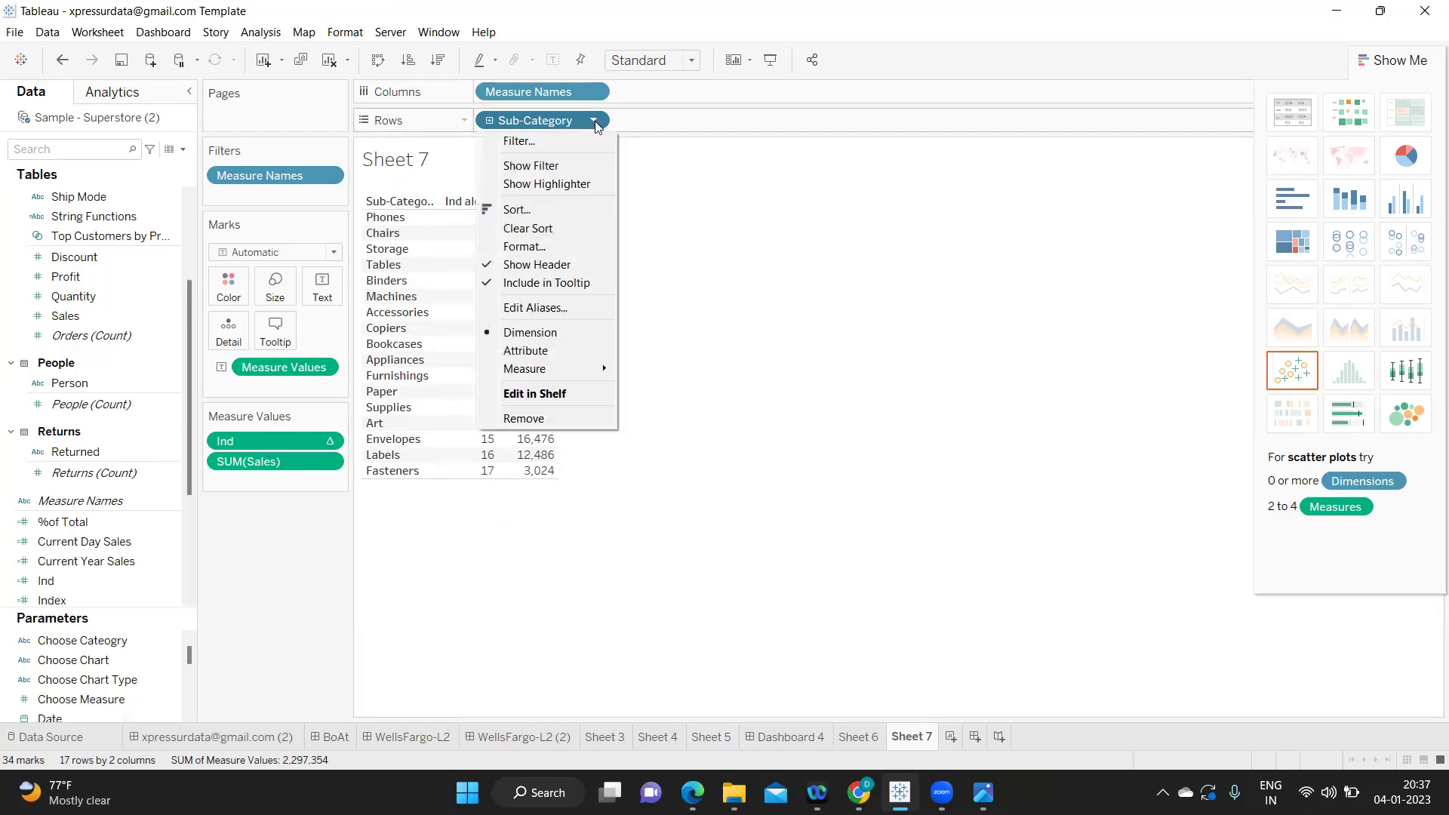
{"action": "left_click", "coordinate": [553, 229]}
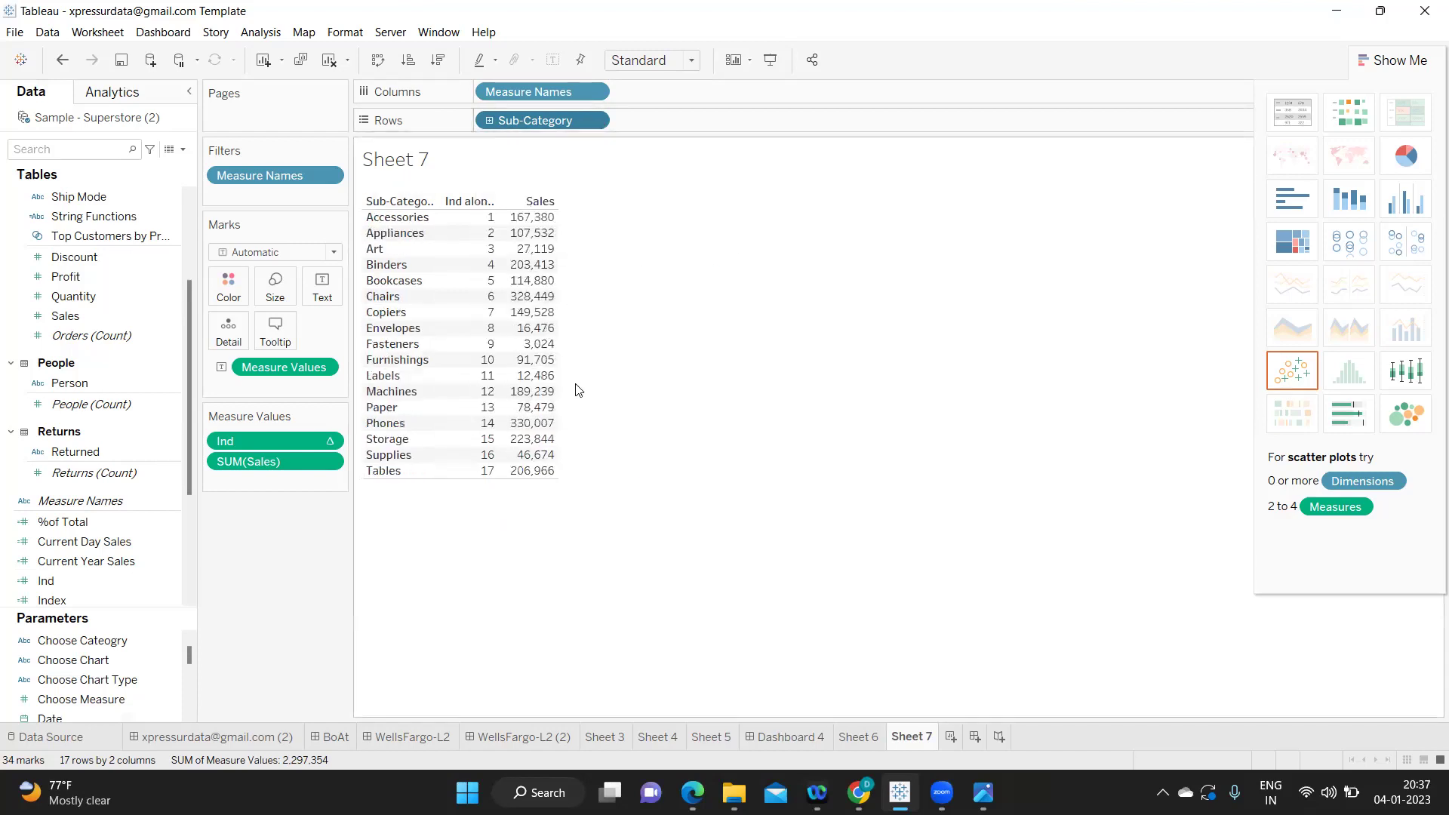
{"action": "left_click", "coordinate": [184, 150]}
Start a new calculated field named Rank Function
{"action": "left_click", "coordinate": [83, 160]}
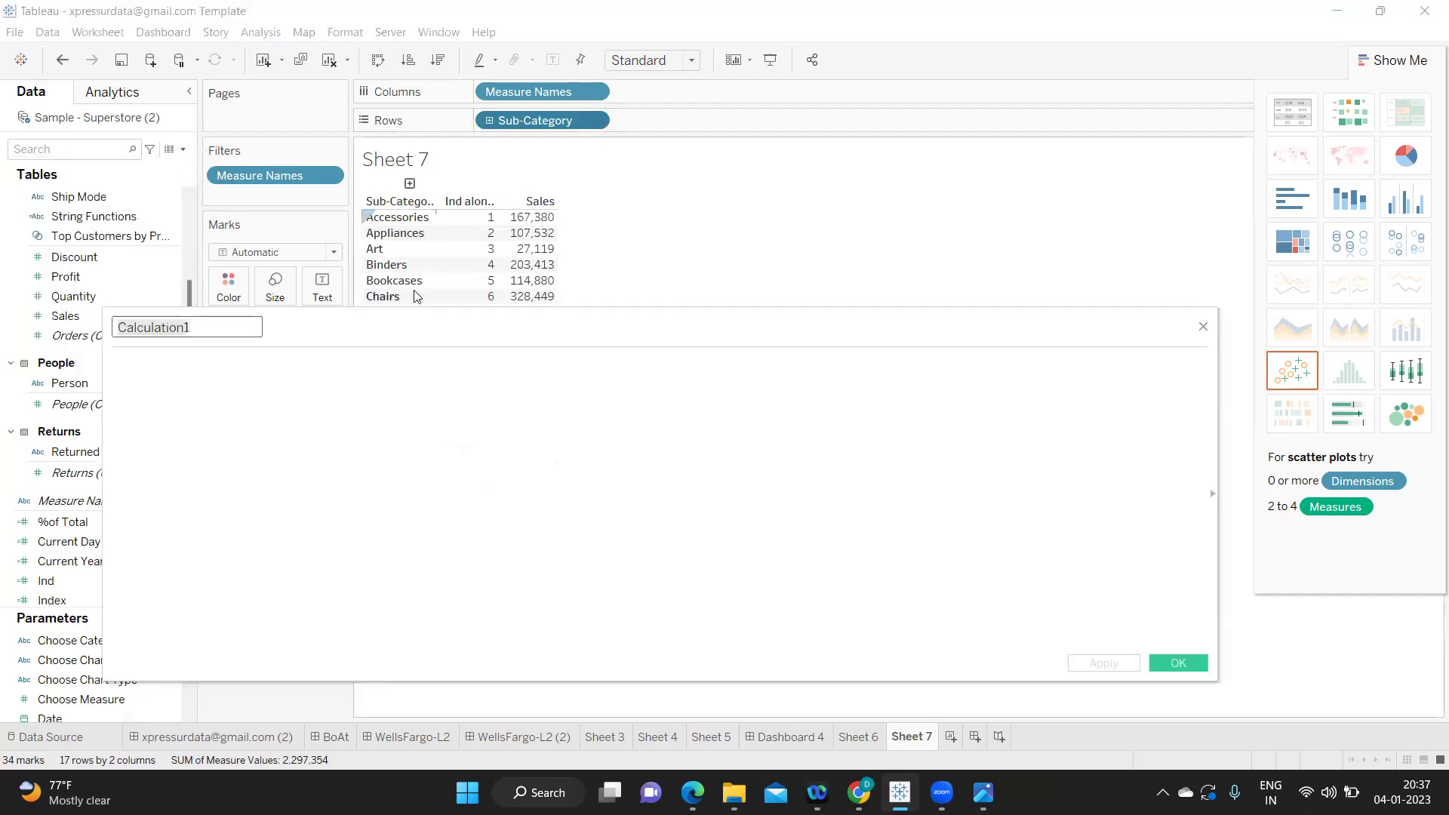
{"action": "type", "text": "Ra"}
{"action": "key", "text": "BackSpace"}
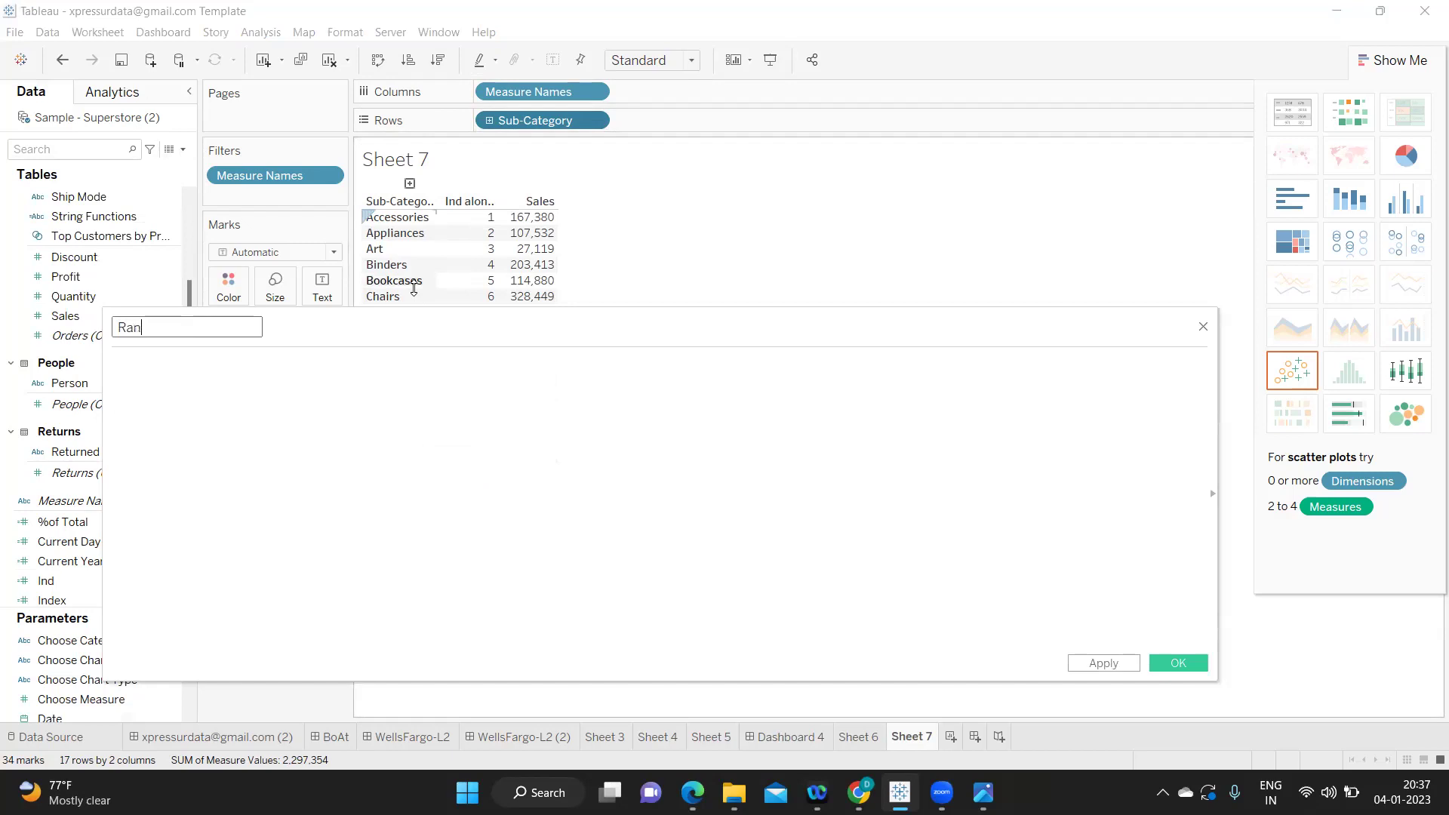
{"action": "type", "text": "ank Function"}
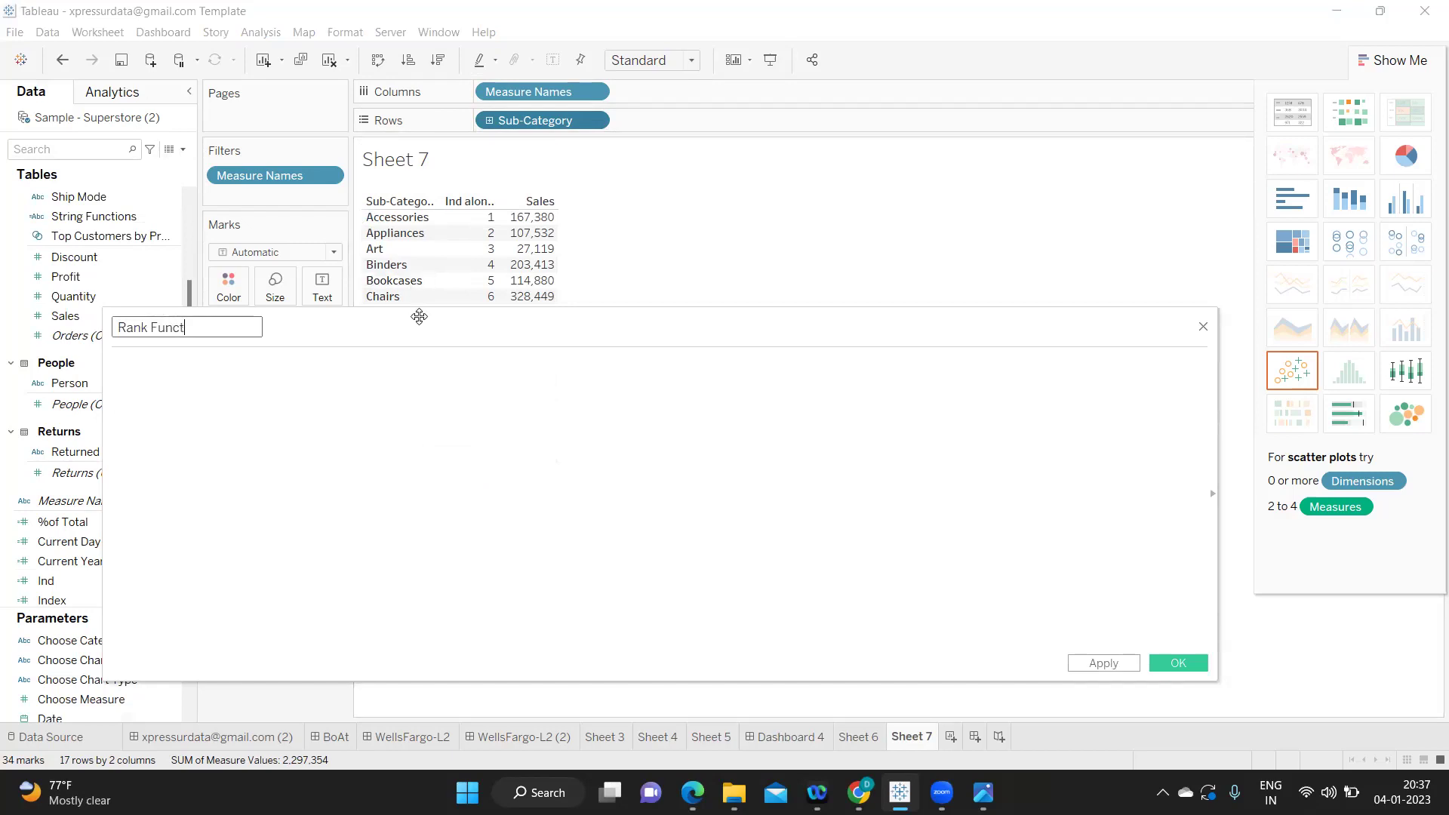
{"action": "key", "text": "Tab"}
Begin the formula with the RANK function, removing a stray Rank field reference
{"action": "type", "text": "r"}
{"action": "key", "text": "Down"}
{"action": "key", "text": "Return"}
{"action": "key", "text": "BackSpace"}
{"action": "key", "text": "BackSpace"}
{"action": "key", "text": "BackSpace"}
{"action": "key", "text": "BackSpace"}
{"action": "key", "text": "BackSpace"}
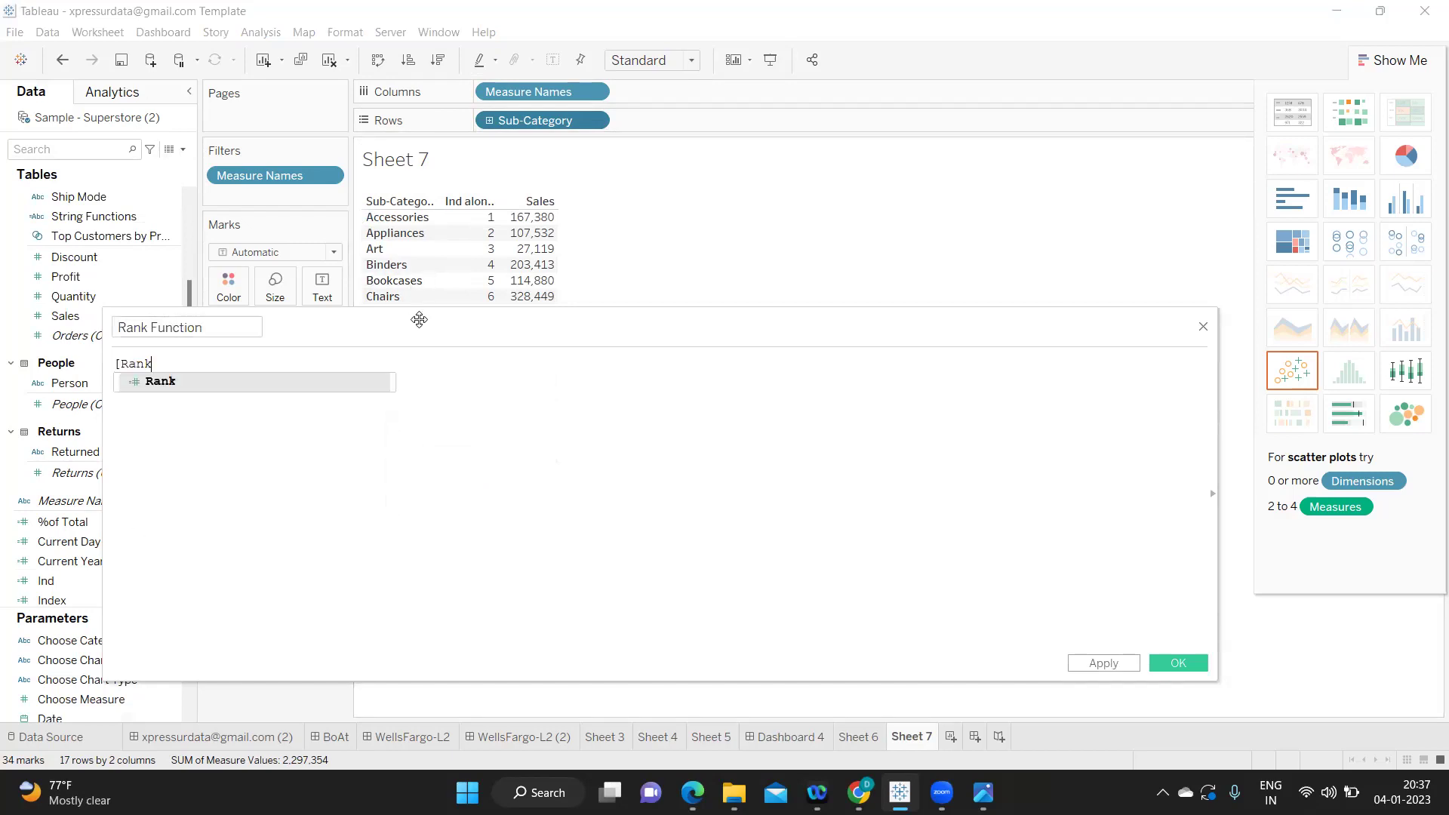
{"action": "key", "text": "BackSpace"}
{"action": "type", "text": "rank"}
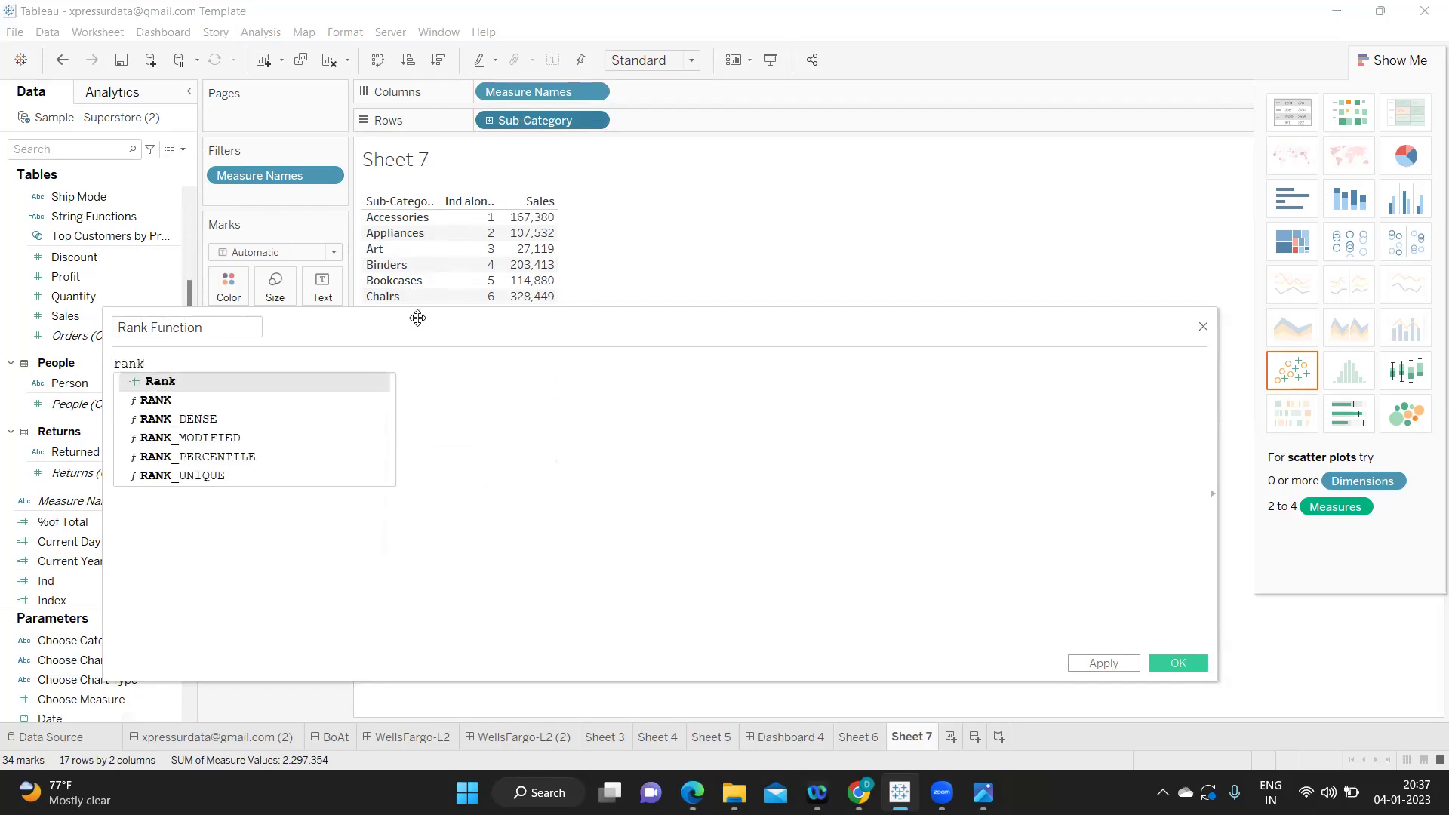
{"action": "key", "text": "Down"}
{"action": "key", "text": "Return"}
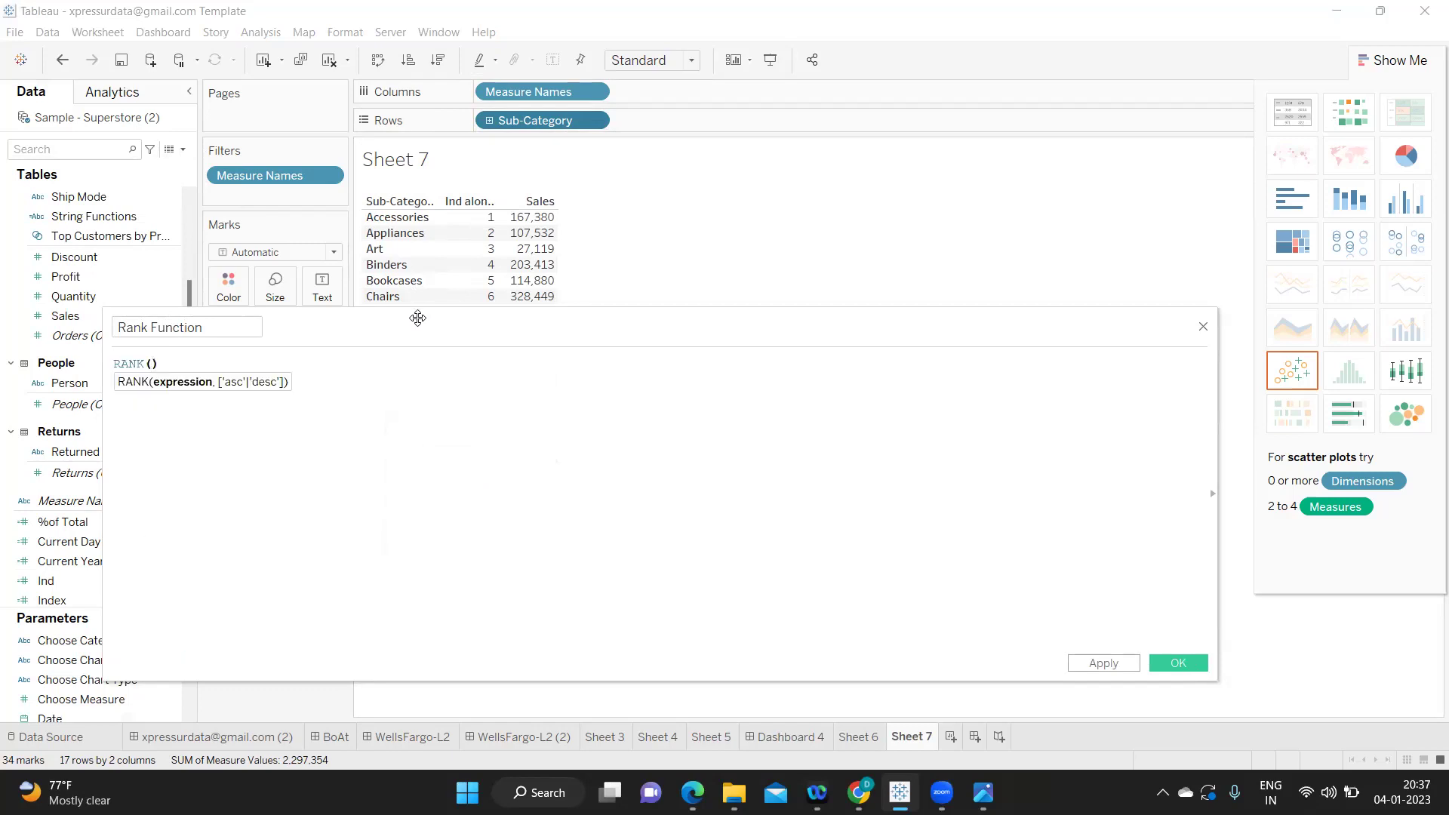
Complete the formula as RANK(SUM([Sales]),'desc')
{"action": "type", "text": "su"}
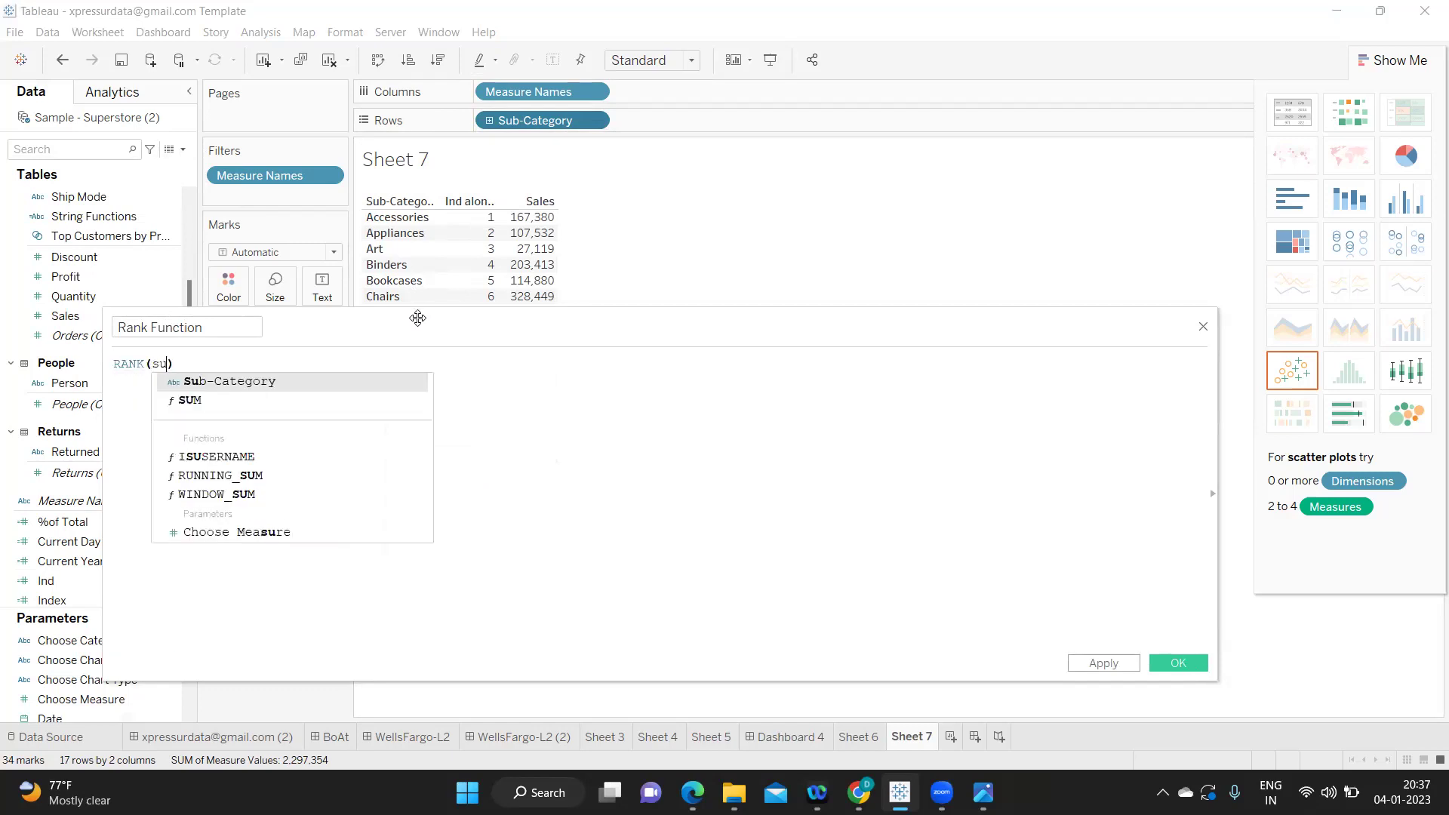
{"action": "key", "text": "Down"}
{"action": "key", "text": "Return"}
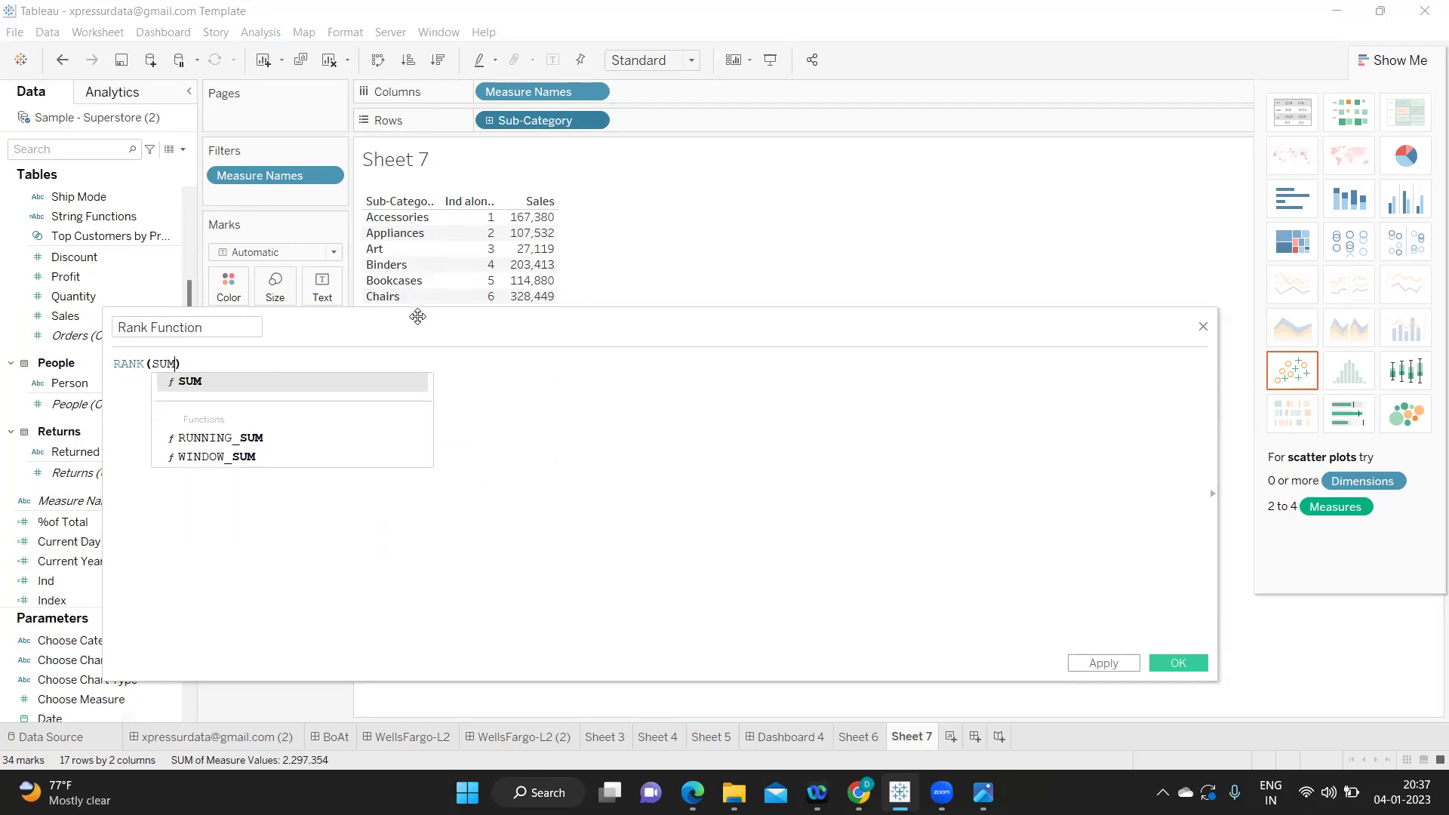
{"action": "type", "text": "Sa"}
{"action": "key", "text": "Return"}
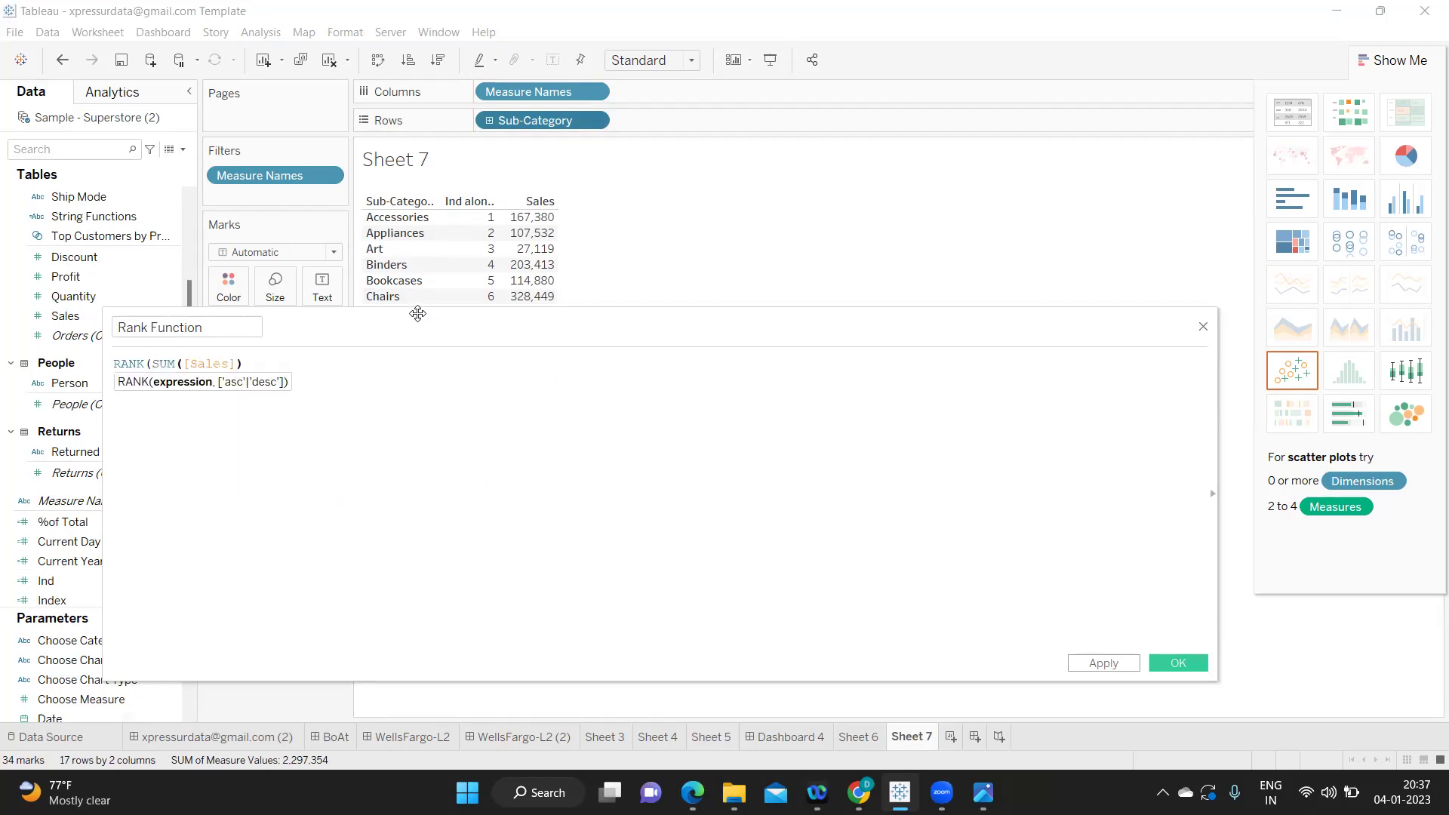
{"action": "type", "text": ","}
{"action": "key", "text": "BackSpace"}
{"action": "key", "text": "BackSpace"}
{"action": "type", "text": "esc"}
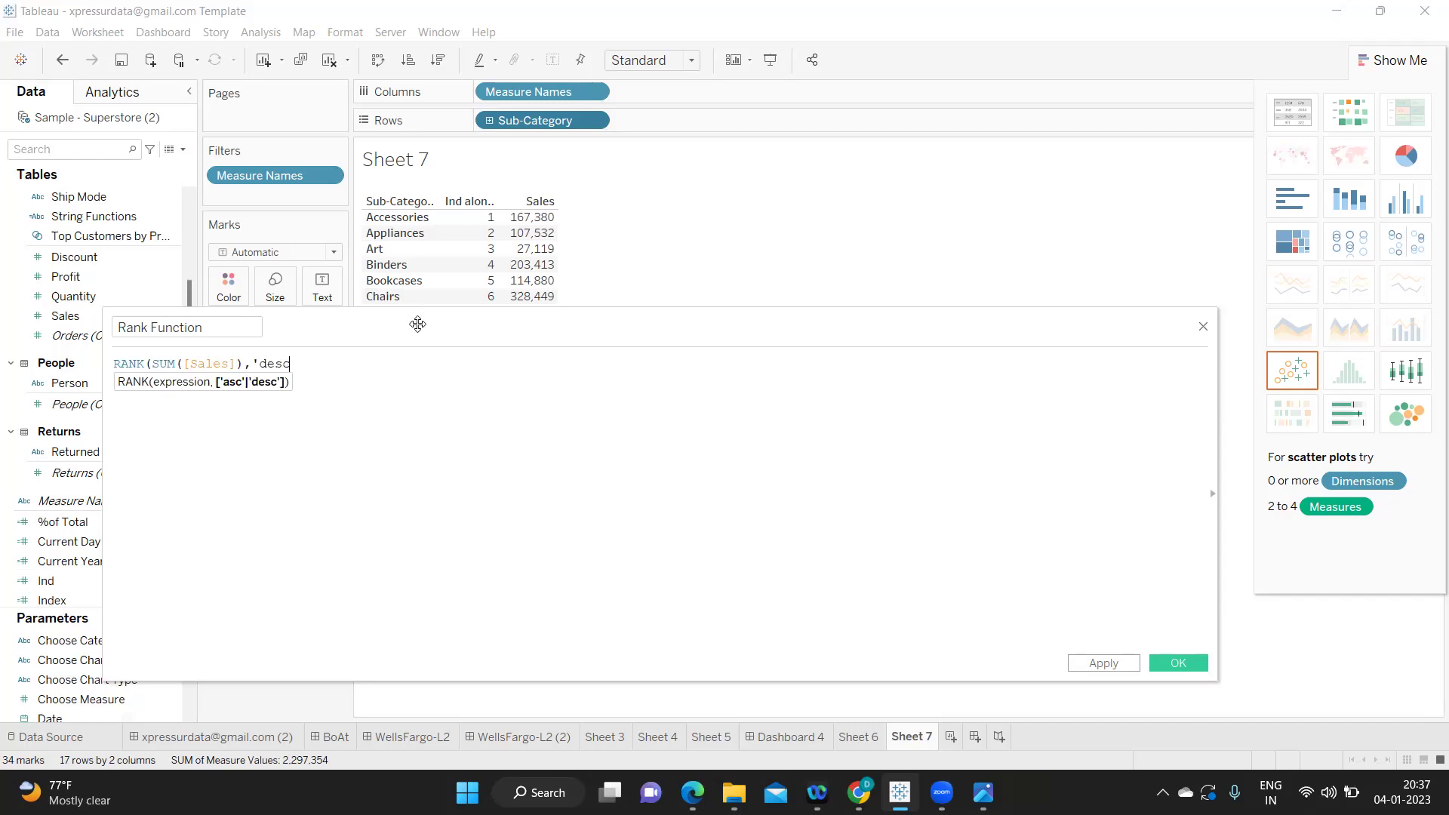
{"action": "type", "text": "')"}
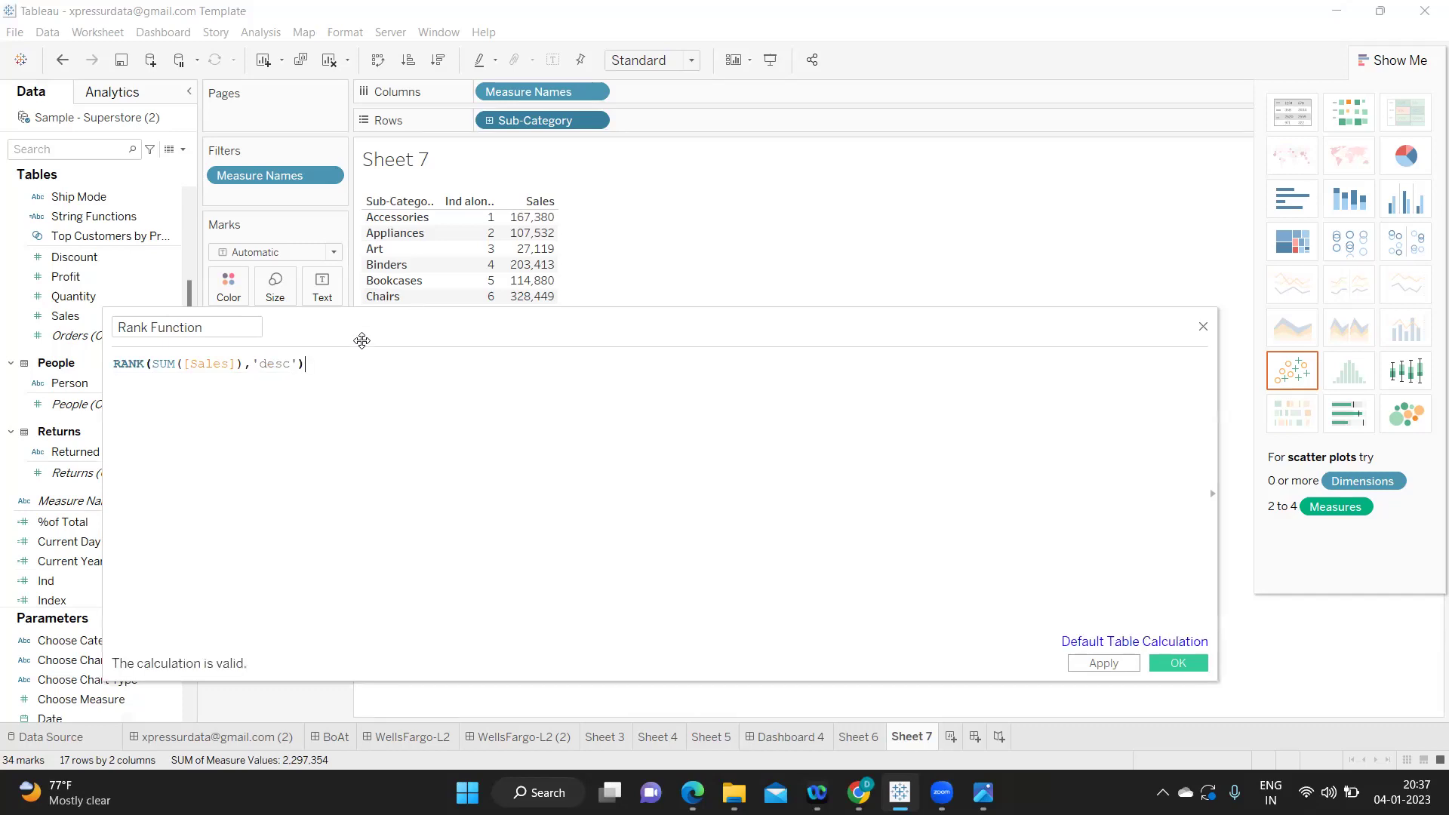
Highlight the formula and its SUM([Sales]) part, then apply and save Rank Function
{"action": "left_click_drag", "start_coordinate": [360, 363], "coordinate": [111, 362]}
{"action": "left_click", "coordinate": [195, 404]}
{"action": "left_click_drag", "start_coordinate": [151, 365], "coordinate": [301, 363]}
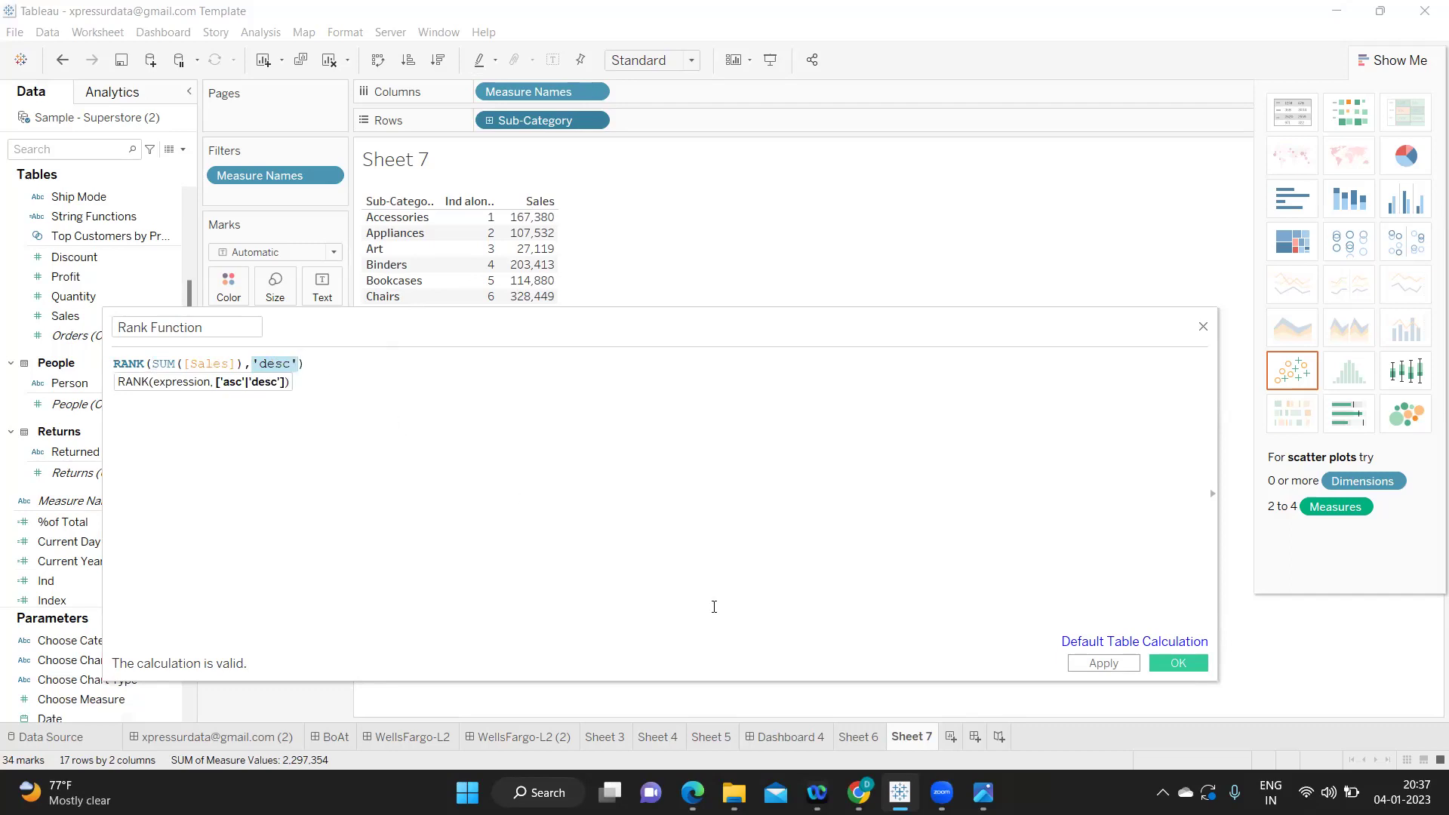
{"action": "left_click", "coordinate": [1125, 666]}
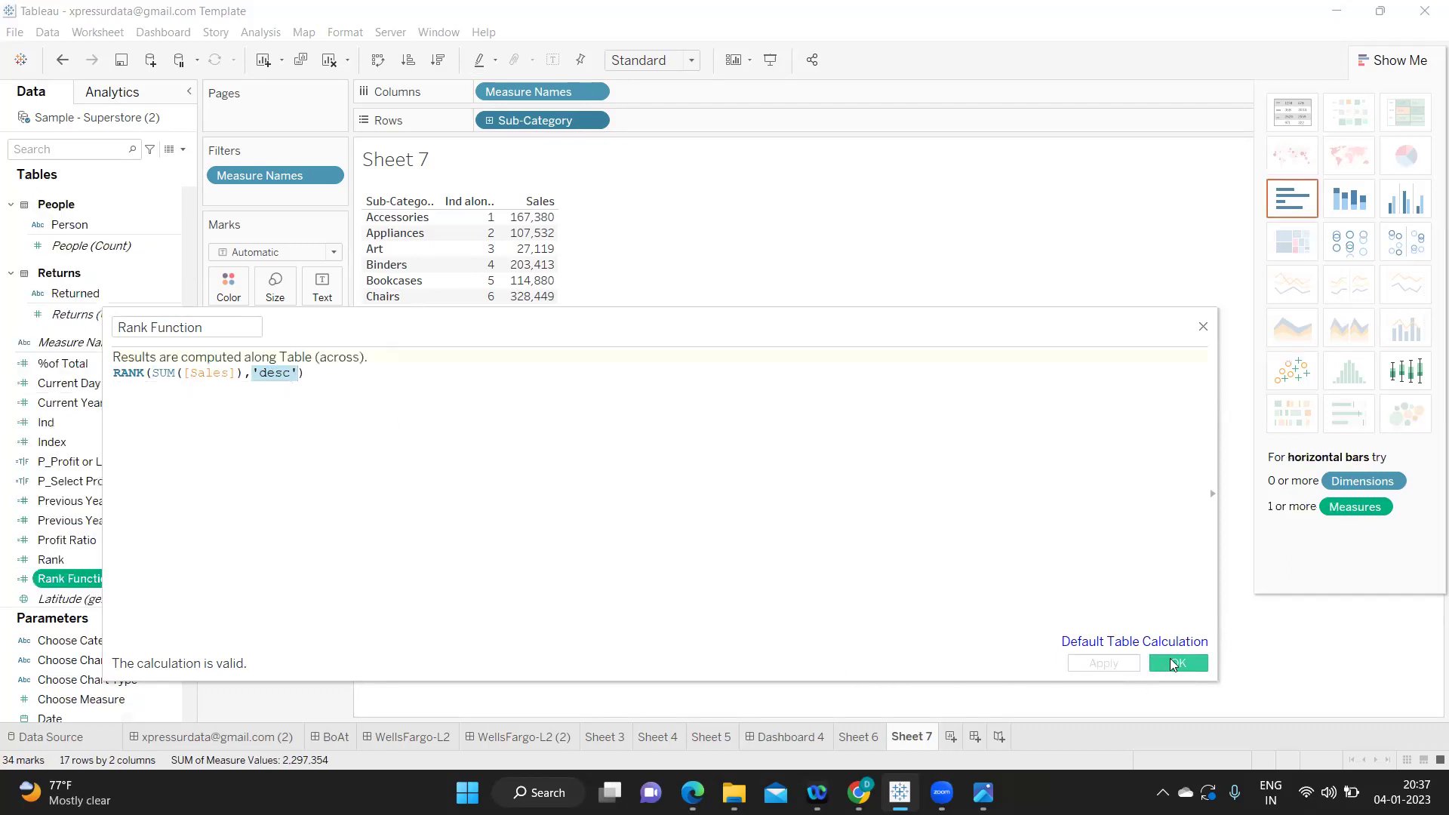
{"action": "left_click", "coordinate": [1174, 664]}
Add Rank Function as a table column and sort sub-categories by Sales descending
{"action": "left_click_drag", "start_coordinate": [73, 580], "coordinate": [249, 480]}
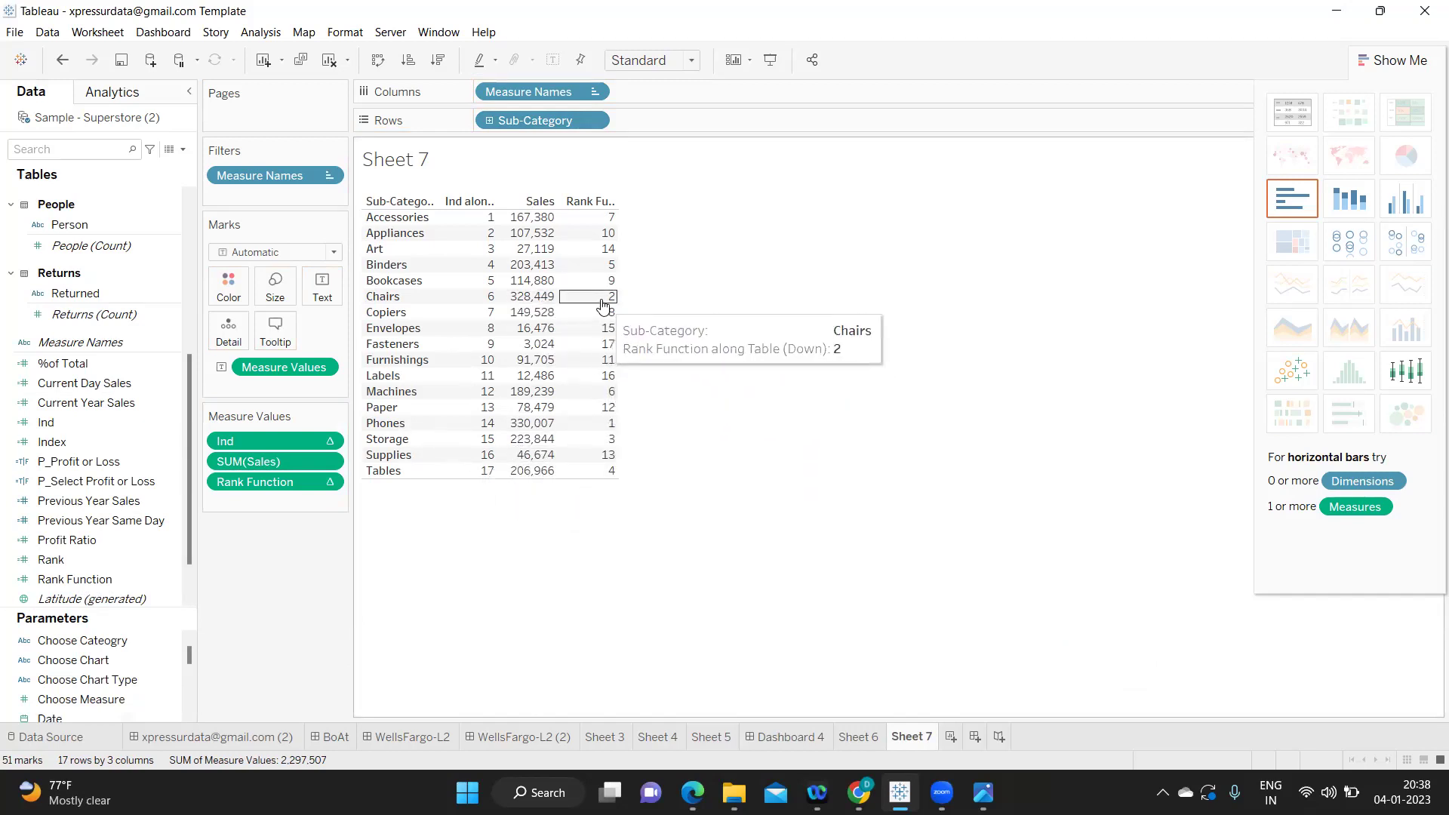
{"action": "left_click", "coordinate": [437, 60]}
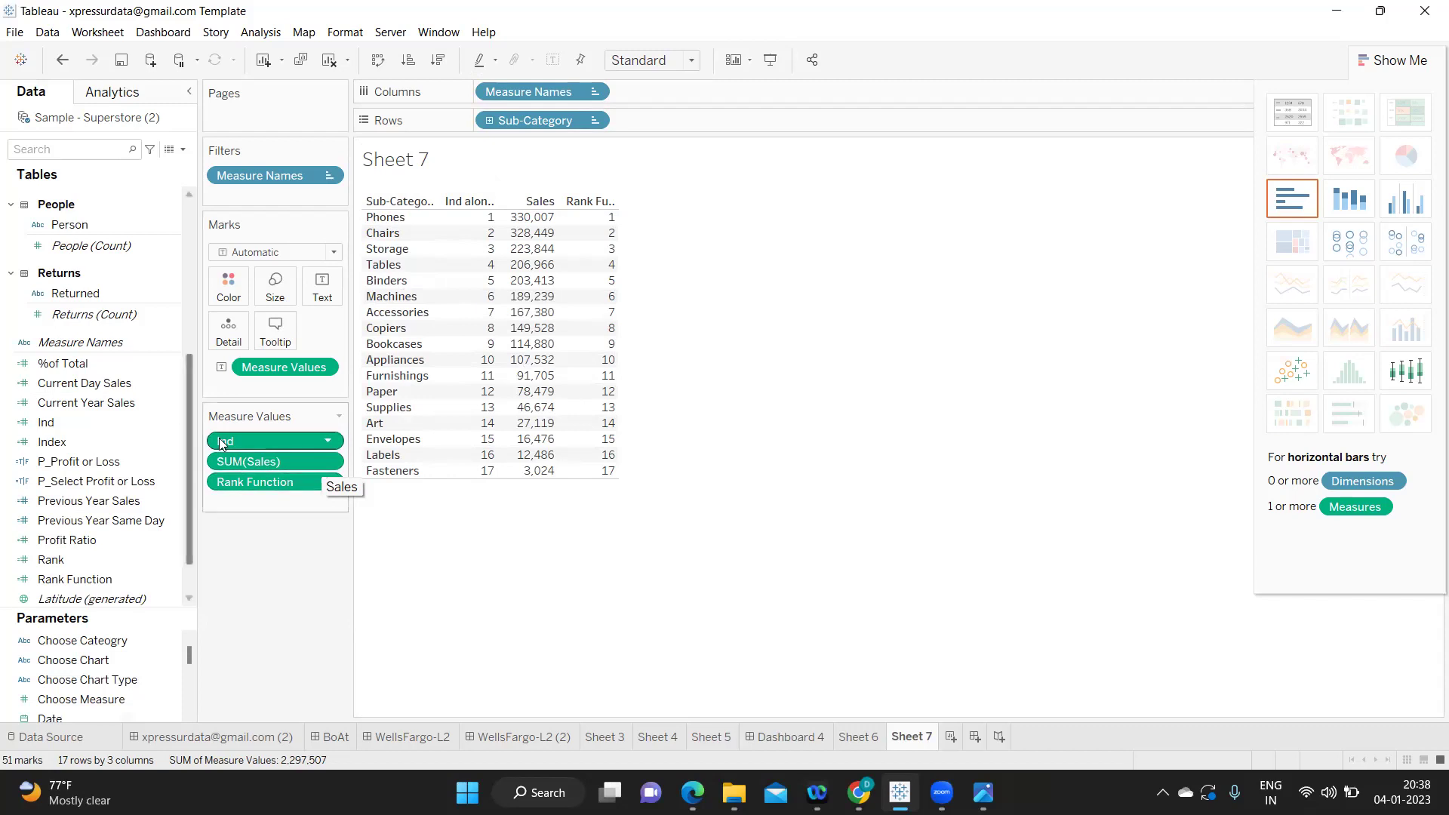
Edit Rank Function's formula, replacing 'desc' with 'asc', and apply the change
{"action": "right_click", "coordinate": [173, 581]}
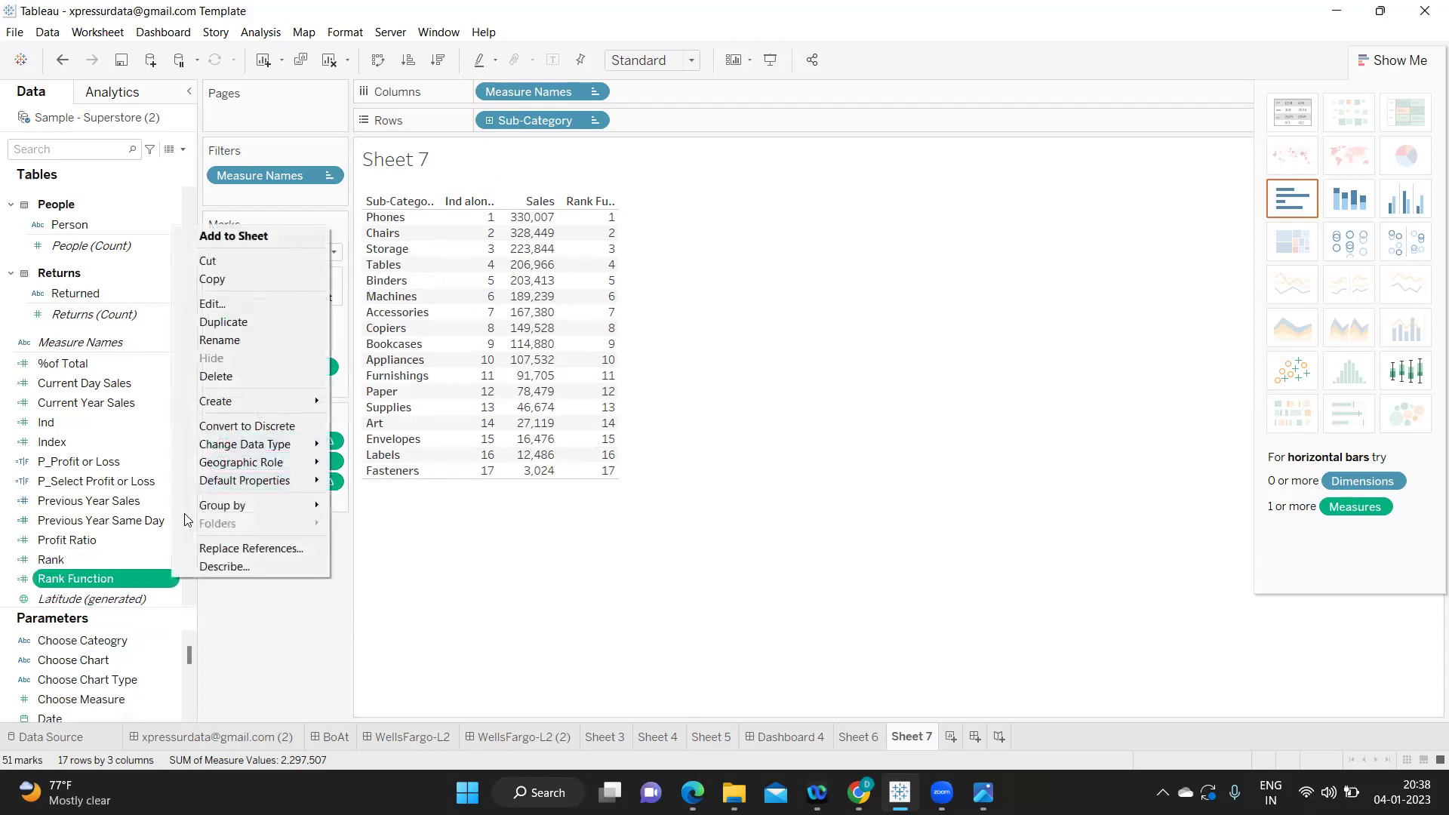
{"action": "left_click", "coordinate": [223, 311]}
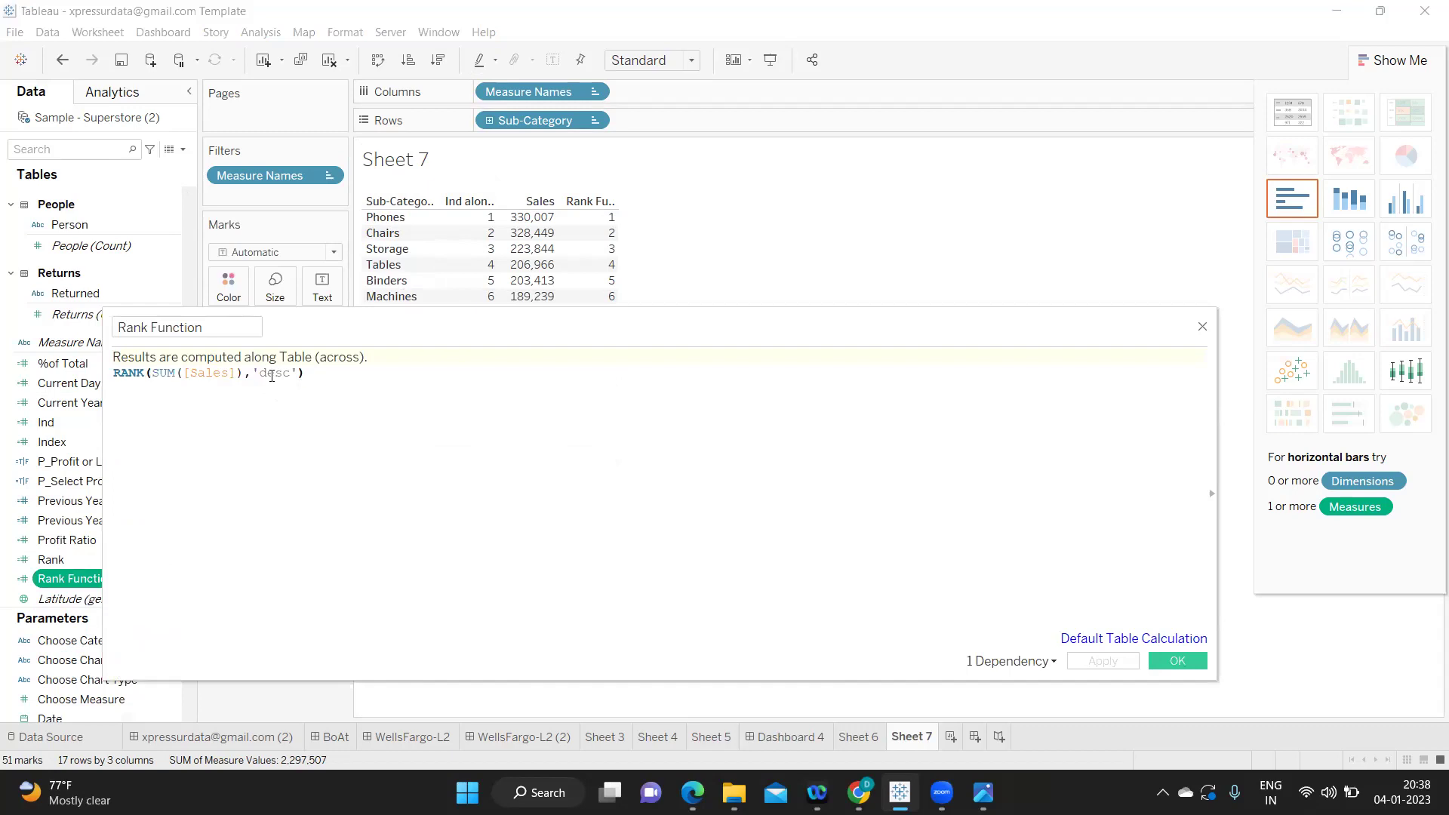
{"action": "double_click", "coordinate": [271, 373]}
{"action": "type", "text": "as"}
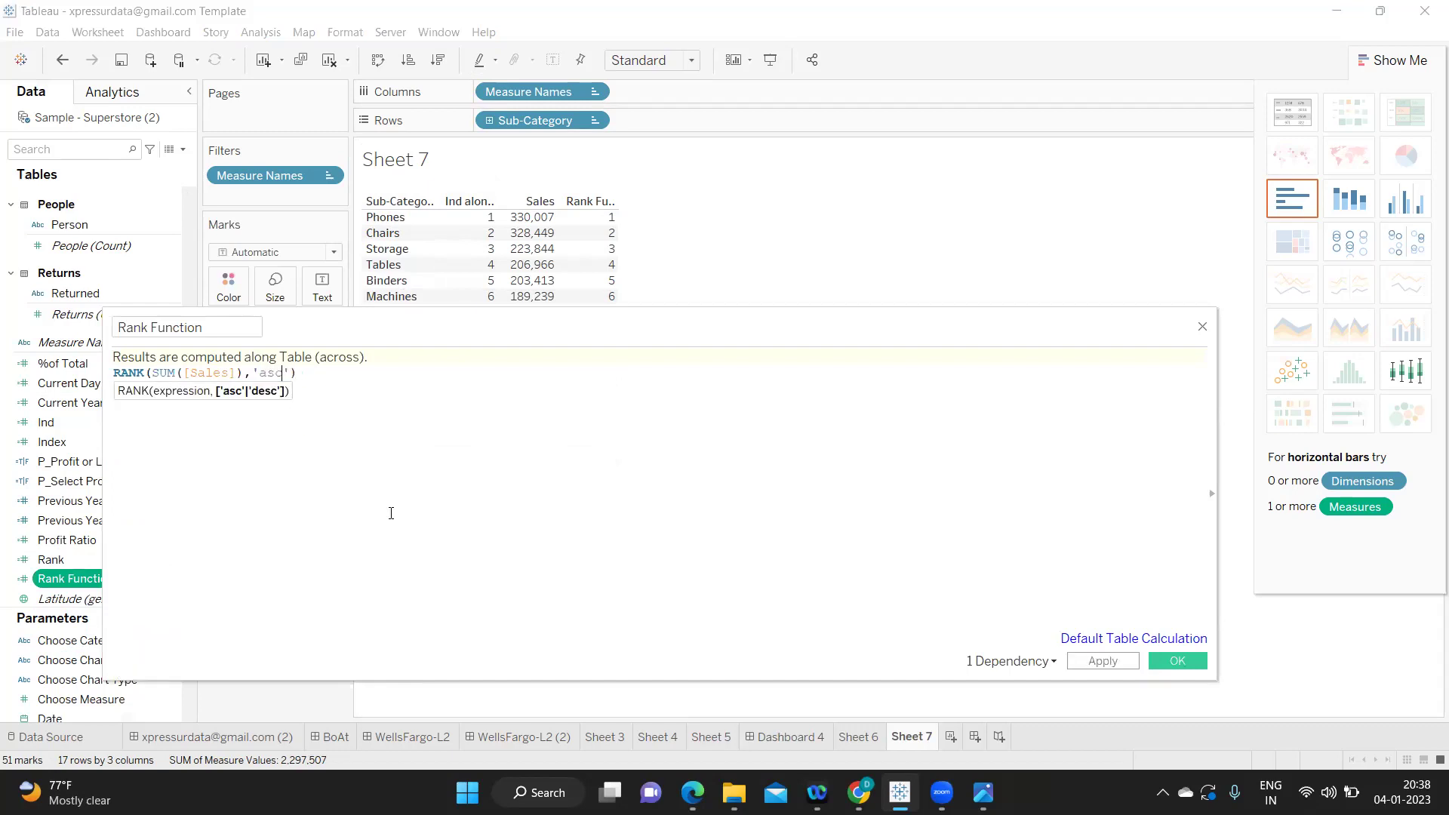
{"action": "type", "text": "c"}
{"action": "left_click", "coordinate": [1099, 664]}
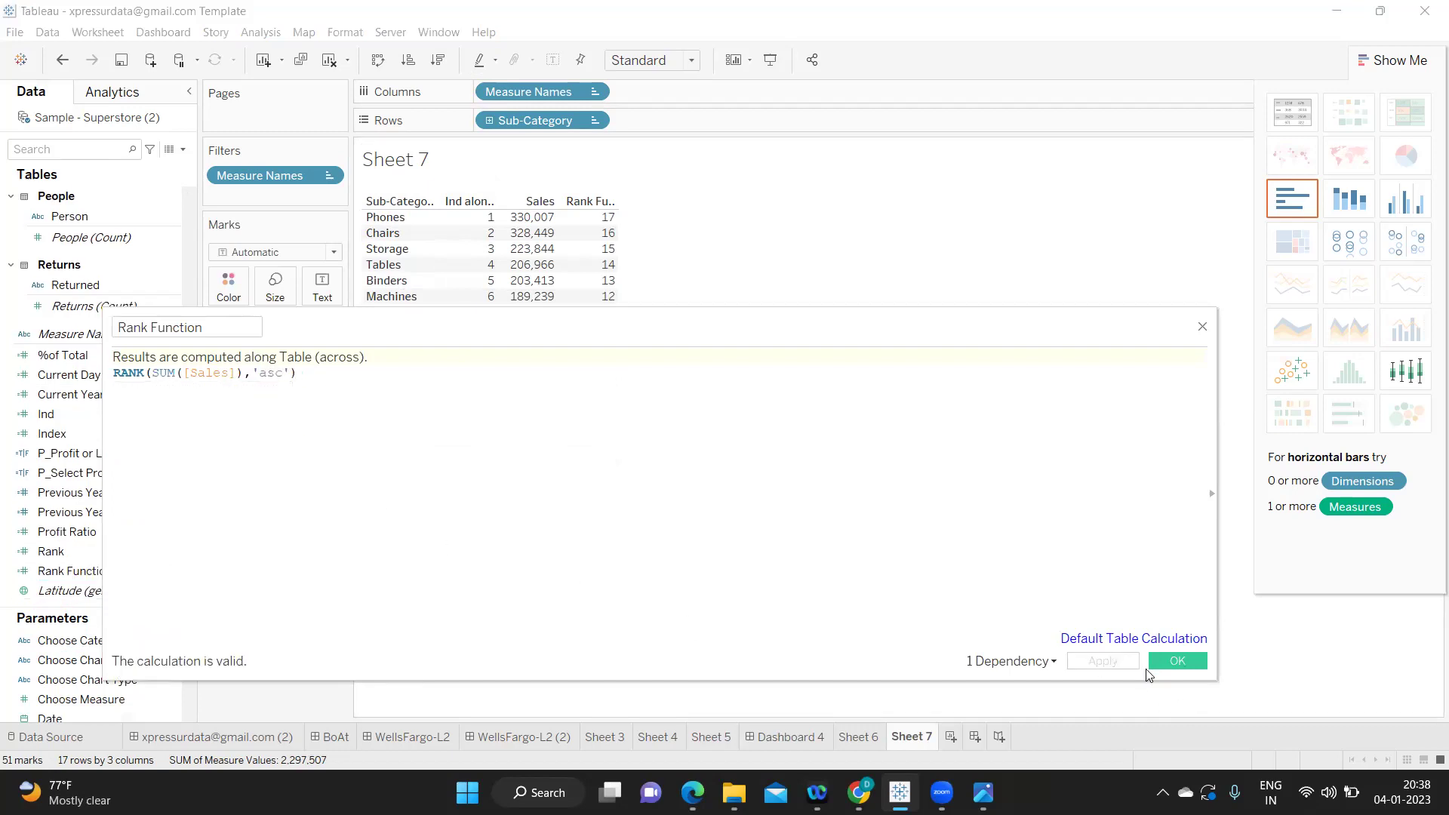
{"action": "left_click", "coordinate": [1165, 664]}
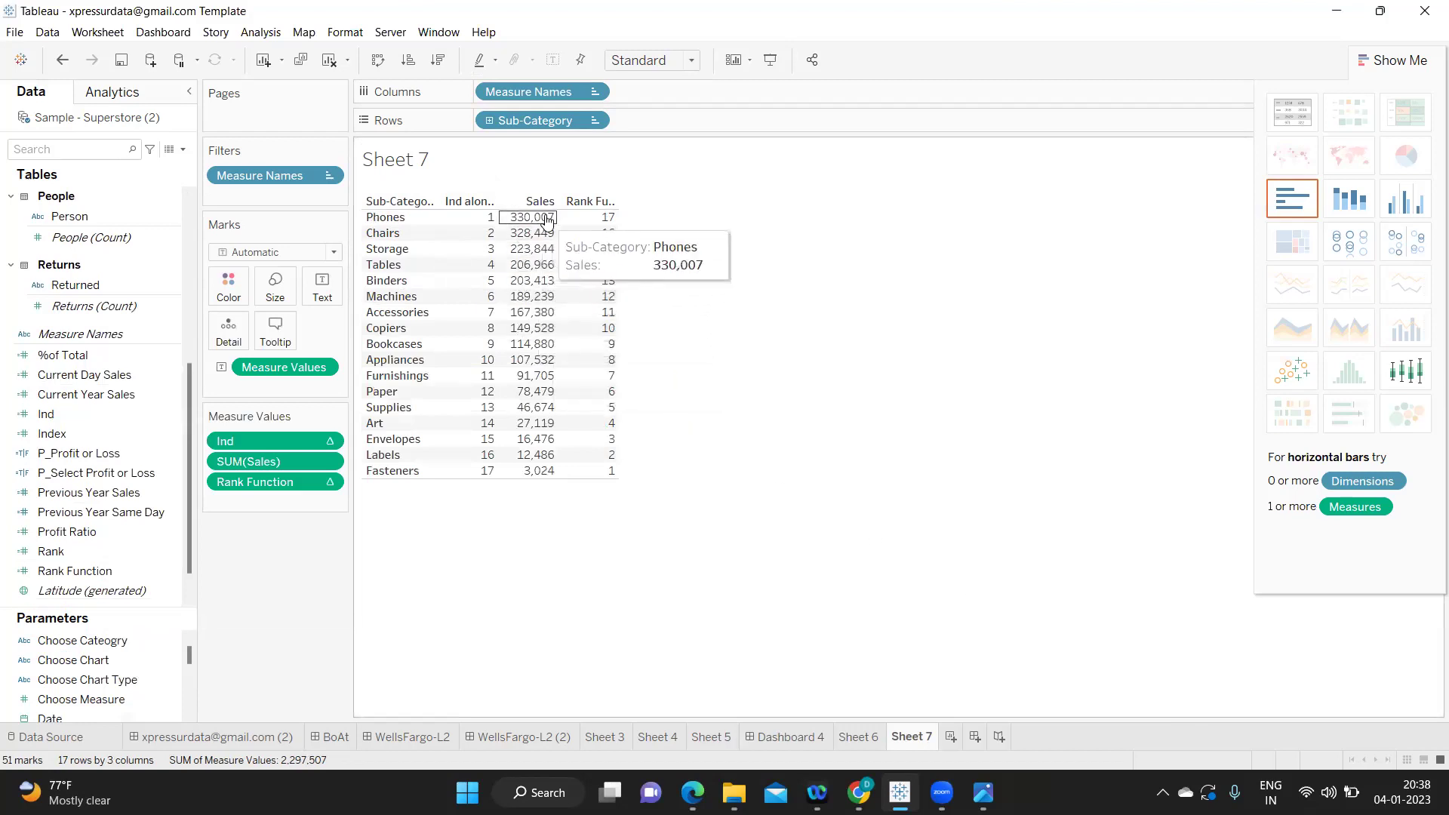